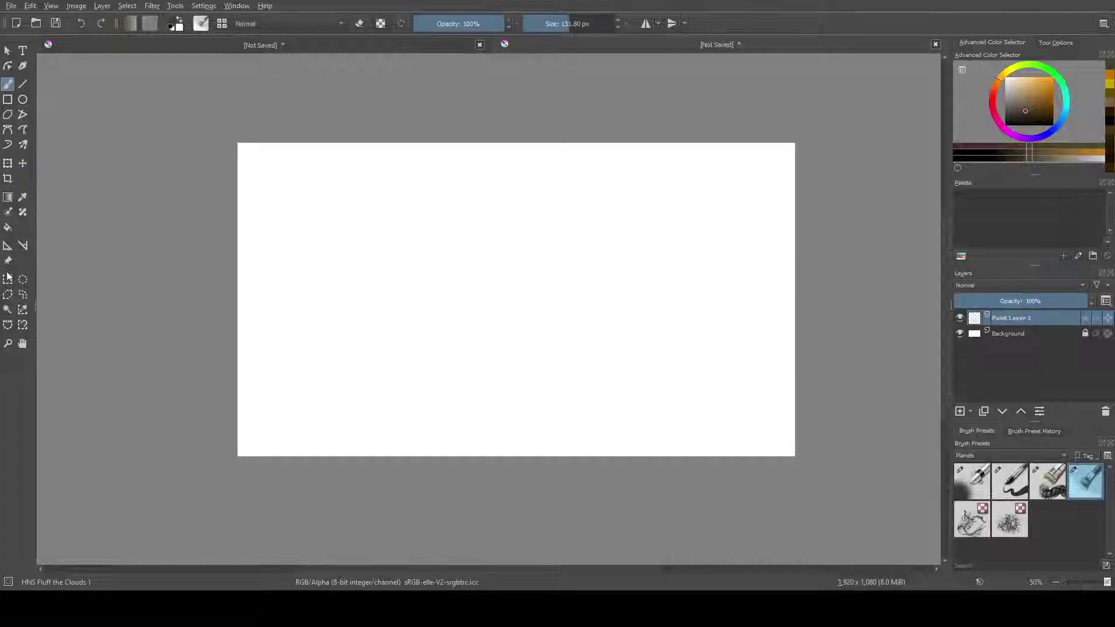
- Fill the background dark brown and airbrush a soft orange glow with a yellow blob
click(687, 238)
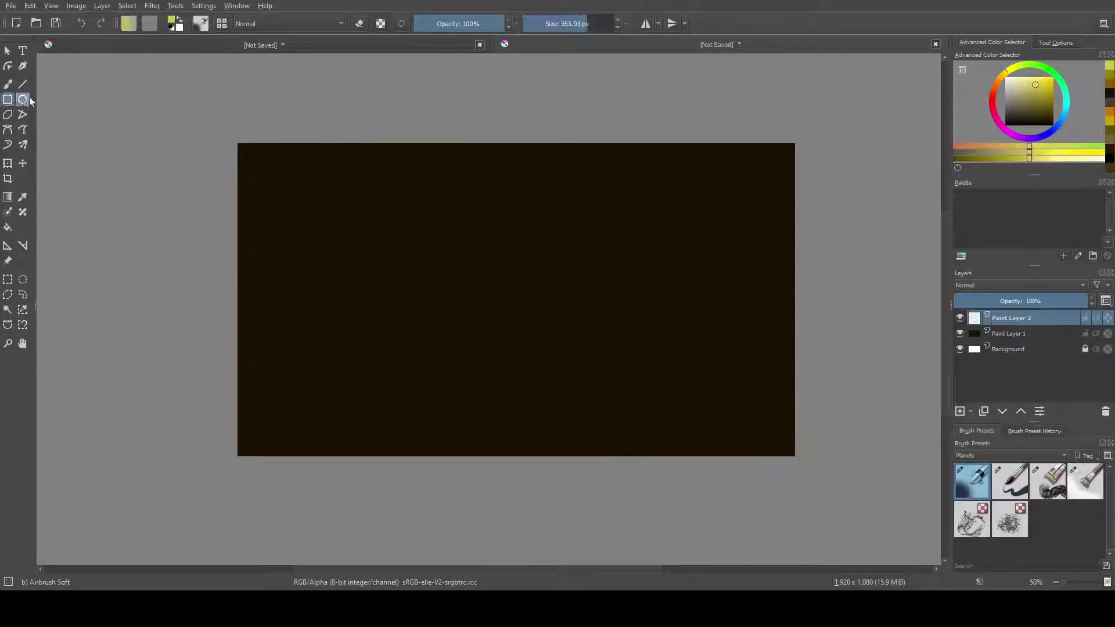
click(23, 99)
click(1053, 99)
drag(416, 218, 506, 314)
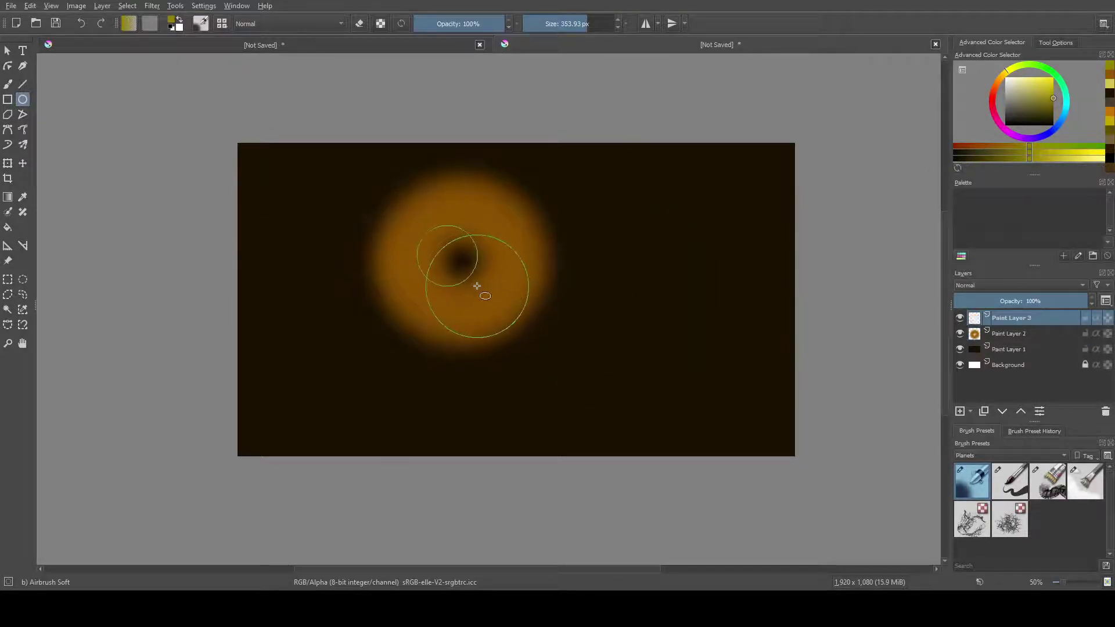
drag(477, 287, 469, 274)
key(t)
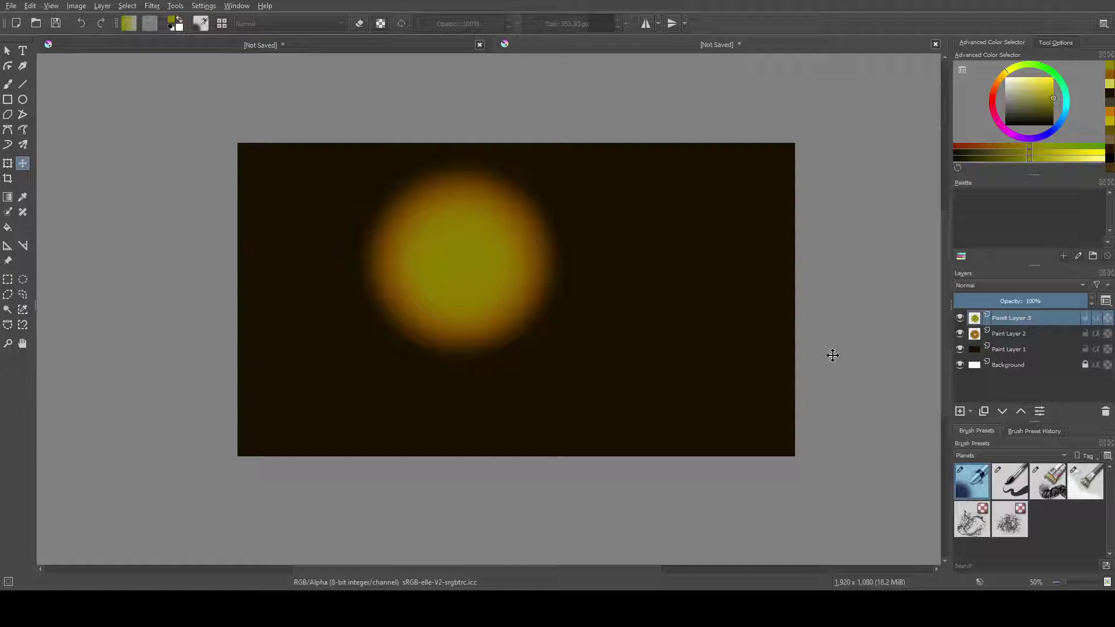
- Add a large, low-opacity outer orange glow ellipse on a new layer and resize it
click(23, 100)
click(997, 79)
drag(348, 164, 569, 354)
mouse_move(1011, 318)
mouse_down()
mouse_move(1010, 349)
mouse_move(999, 301)
mouse_up()
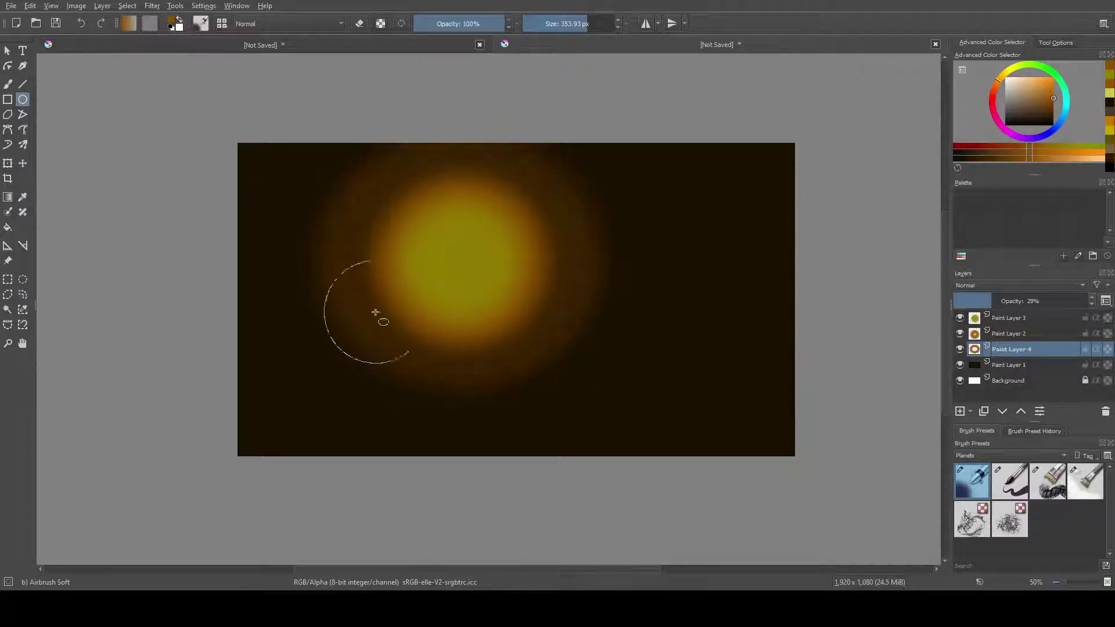
key(ctrl+t)
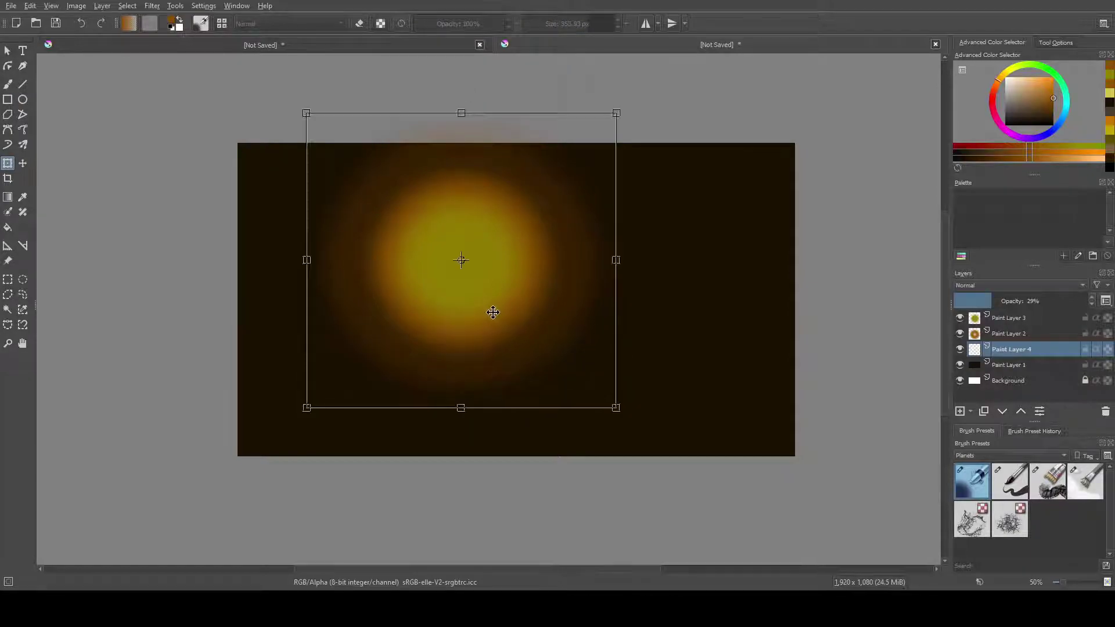
key(Return)
- Brighten the sun's core with yellow and a white hot spot, then merge the sun layers
click(1029, 78)
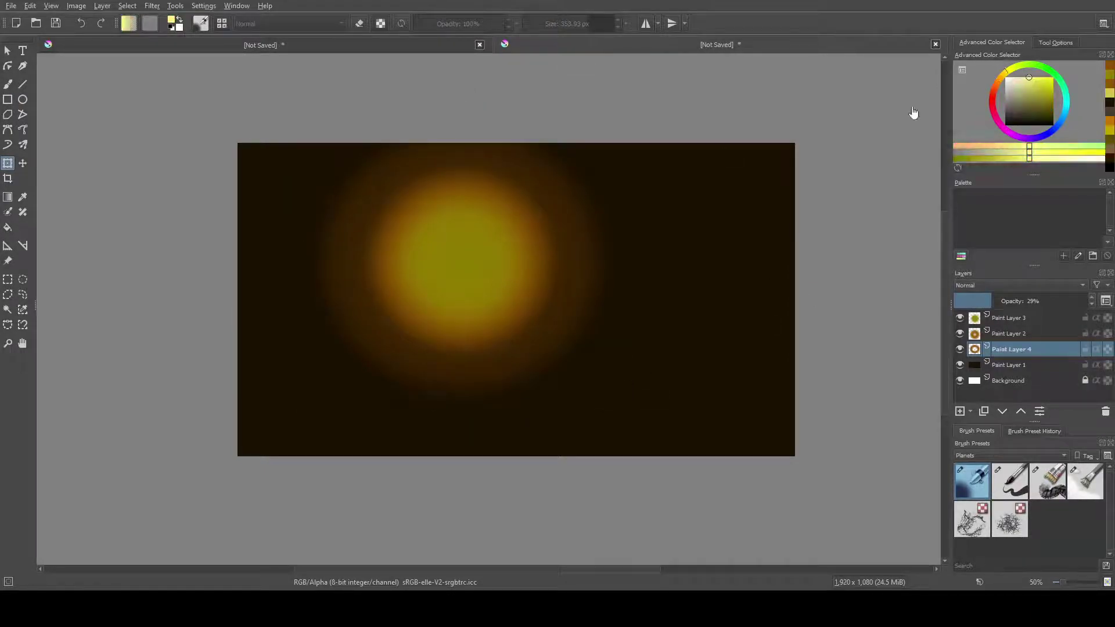
key(e)
click(998, 318)
drag(464, 265, 465, 269)
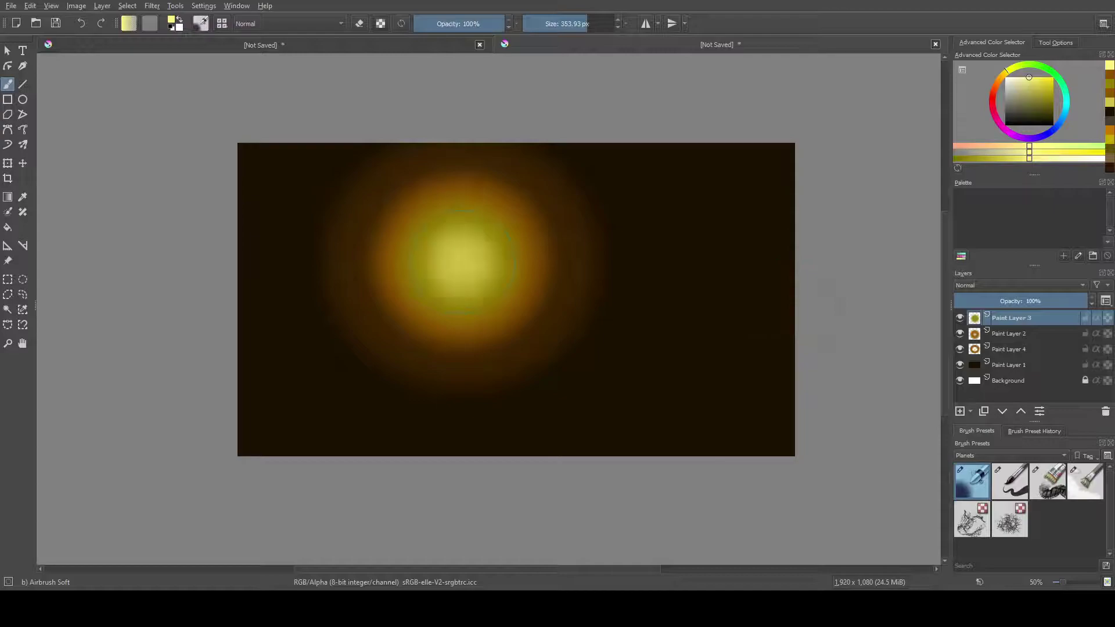
key(x)
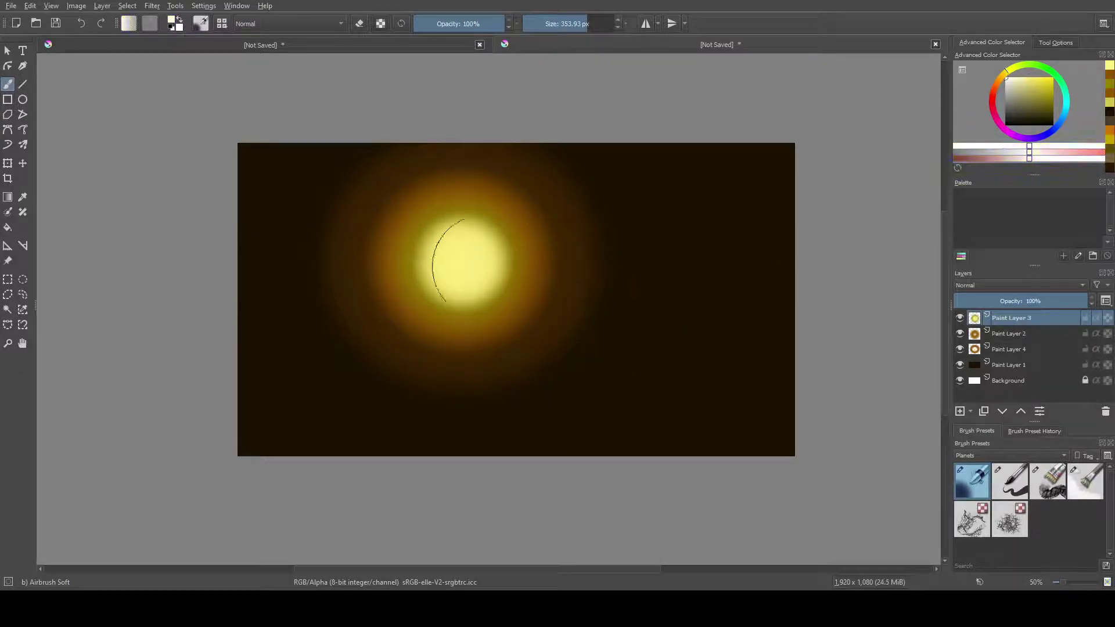
click(464, 261)
shift+click(1009, 349)
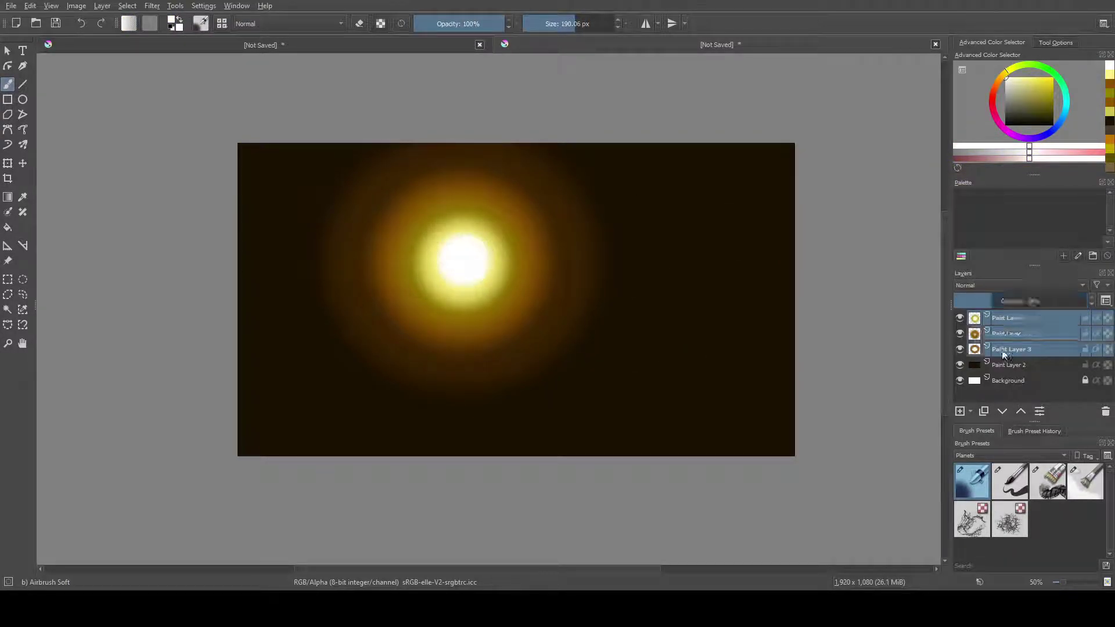
key(ctrl+e)
- Transform the merged sun over to the right side of the canvas
key(t)
drag(479, 288, 356, 255)
click(8, 163)
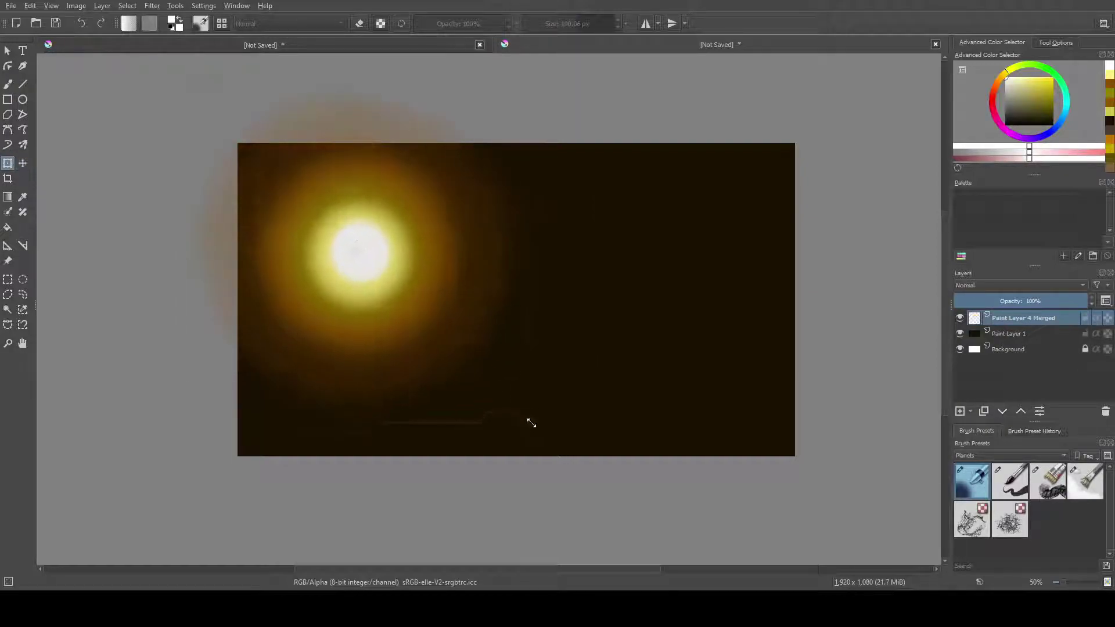
drag(433, 374, 716, 303)
key(Return)
- Paint a dark orange planet disc at upper left on a new layer and select its area
key(Insert)
click(9, 86)
key(bracketleft)
key(bracketleft)
key(bracketleft)
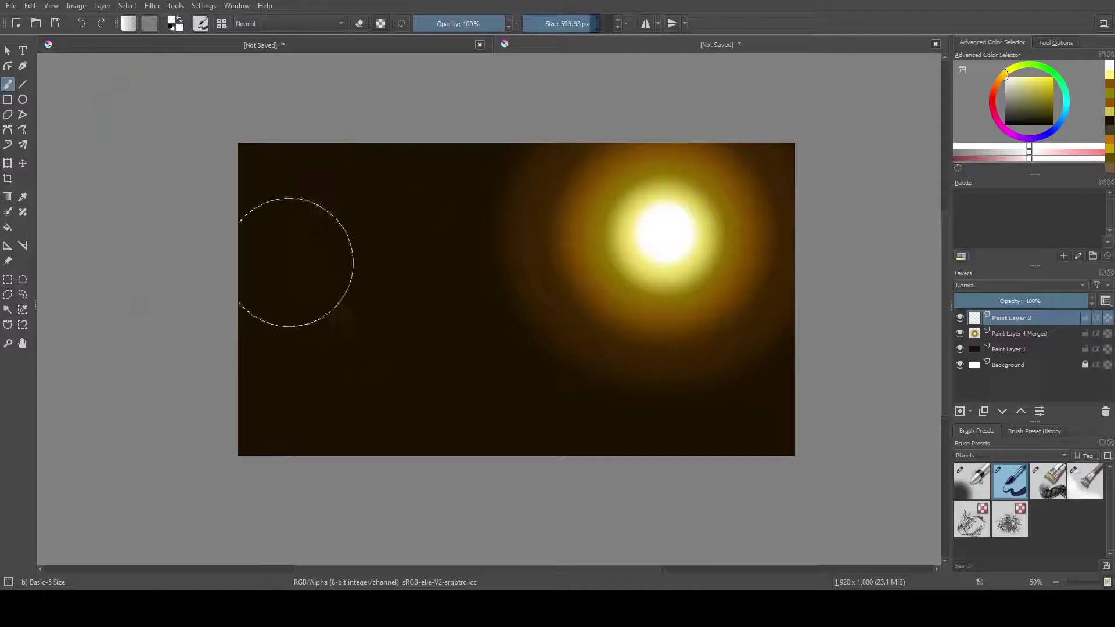
click(1001, 76)
click(1053, 116)
click(350, 249)
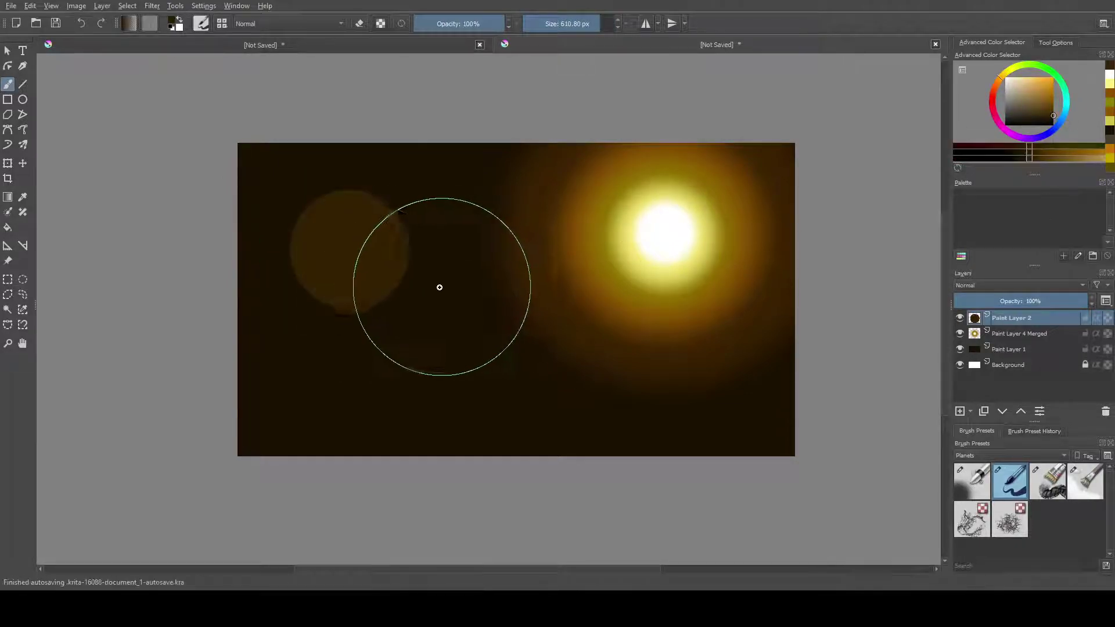
key(Insert)
click(11, 308)
click(351, 249)
- Try a low-opacity pale yellow crescent stroke, undo it, and pick a dark olive colour
key(b)
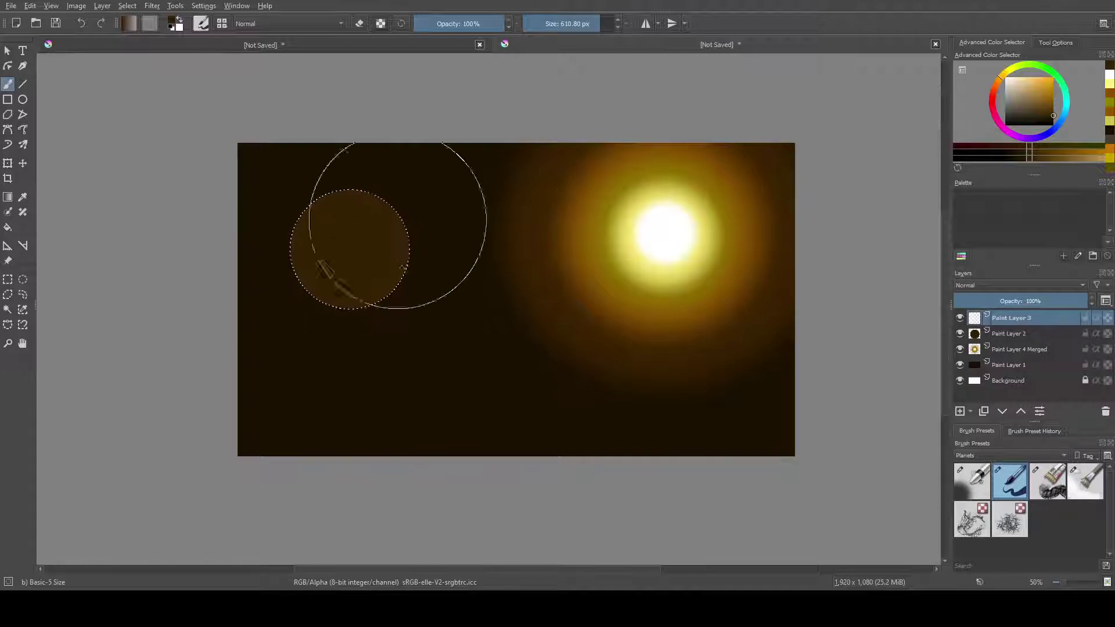
ctrl+click(616, 232)
key(i)
key(i)
key(i)
key(bracketleft)
key(bracketleft)
key(bracketleft)
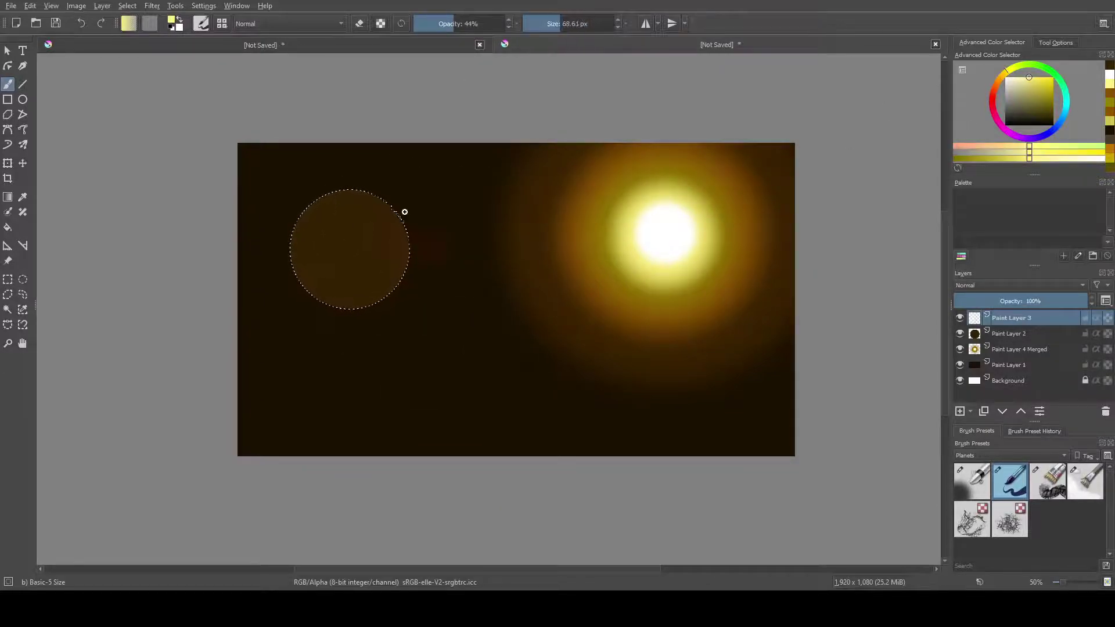
key(ctrl+z)
click(1054, 107)
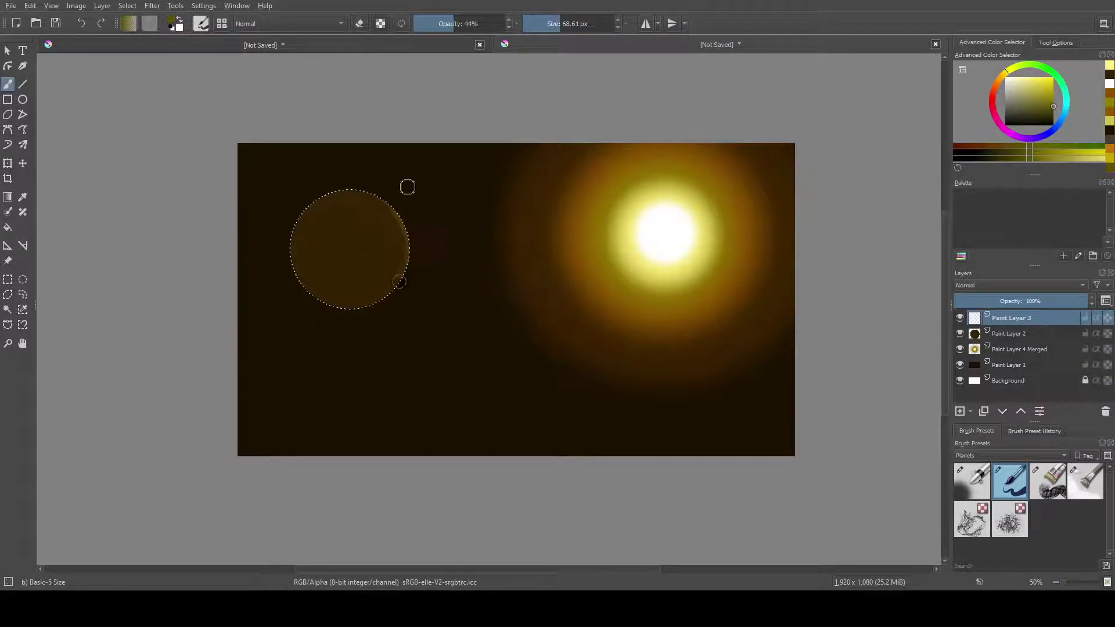
- Discard trial olive strokes and set up a dry textured brush on a new texture layer
mouse_move(406, 184)
mouse_down()
mouse_move(319, 261)
mouse_move(493, 391)
mouse_up()
key(slash)
key(ctrl+z)
key(k)
key(k)
key(k)
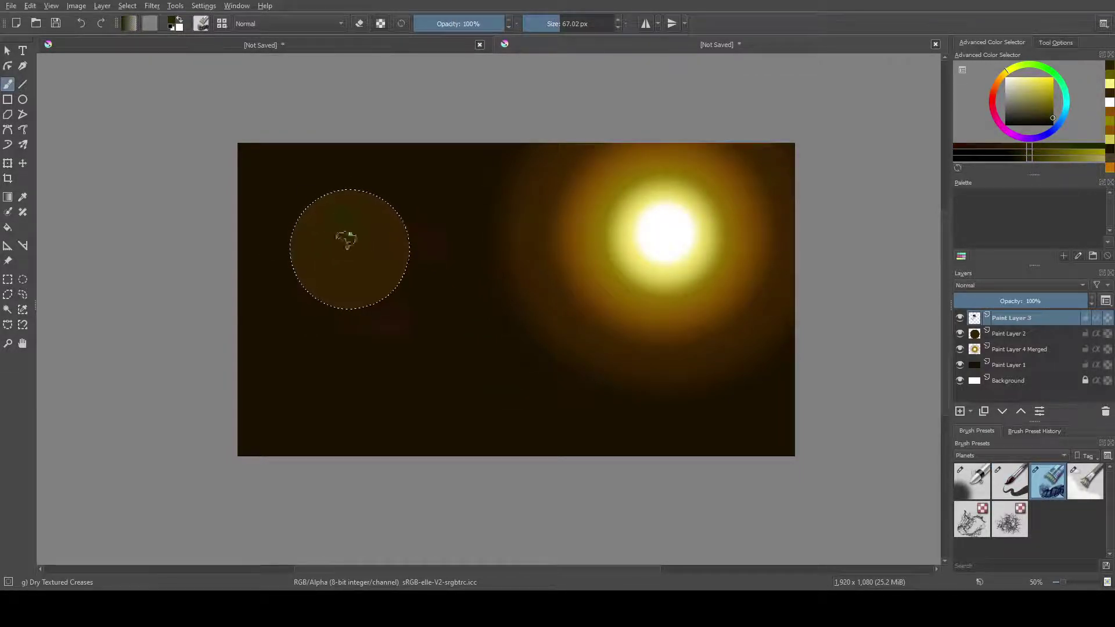
key(Insert)
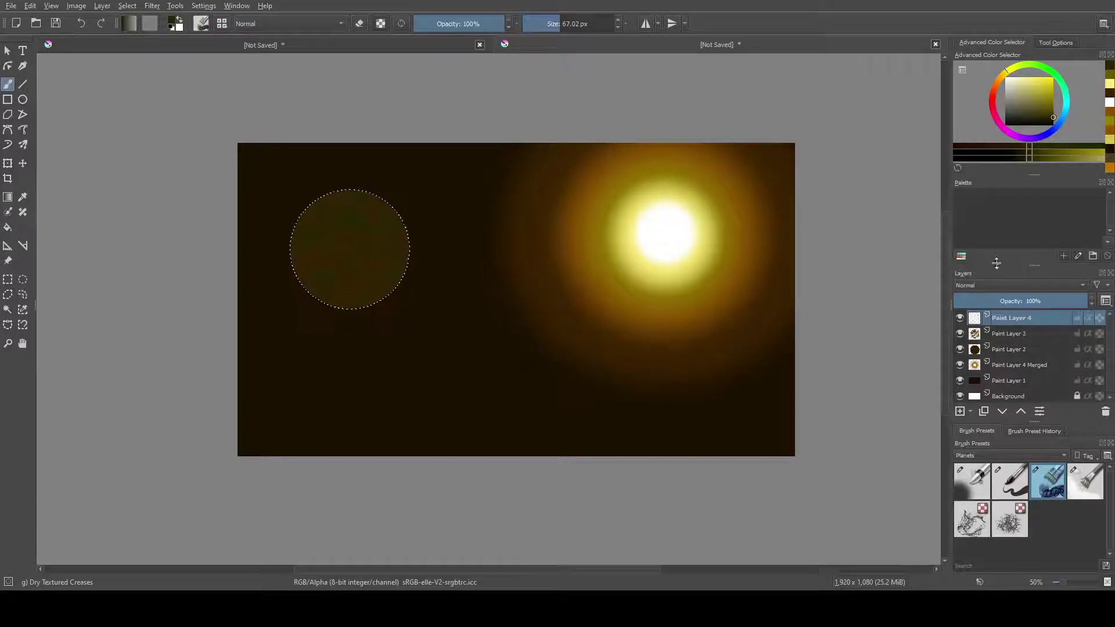
key(k)
key(k)
key(ctrl+z)
key(l)
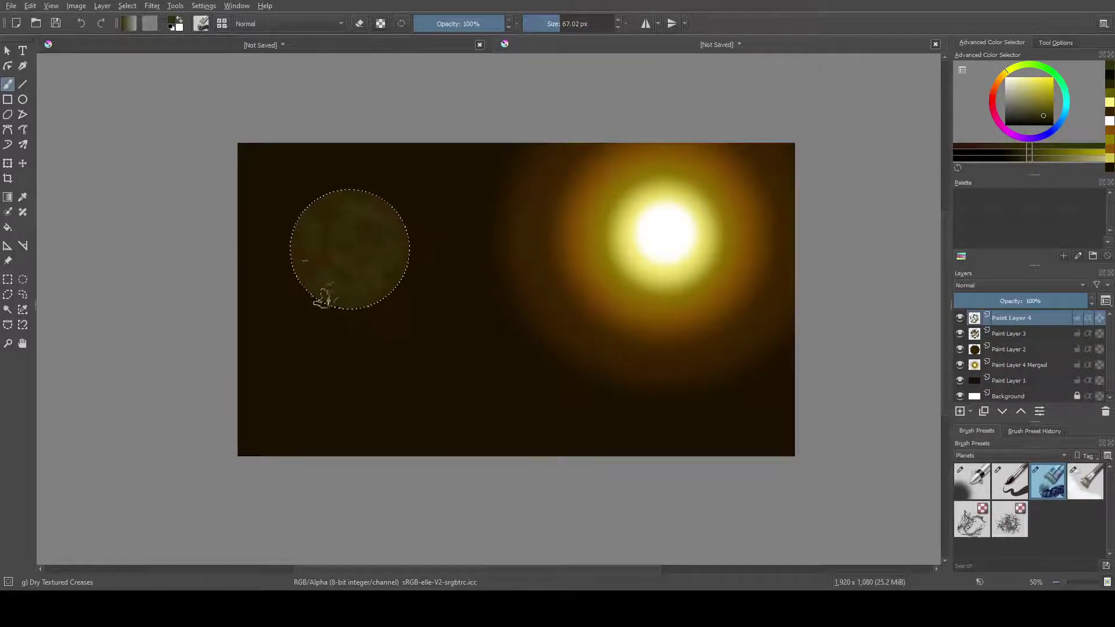
key(l)
- Paint yellowish and dark textured strokes on the planet and merge the texture layers
mouse_move(327, 213)
mouse_down()
mouse_move(308, 249)
mouse_move(329, 272)
mouse_up()
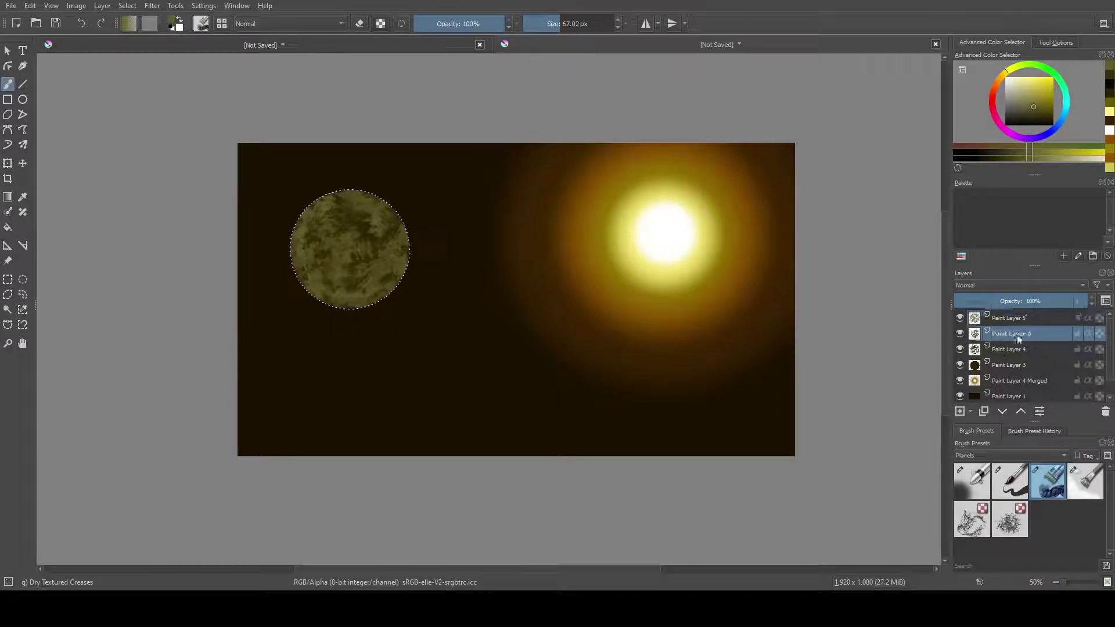
key(k)
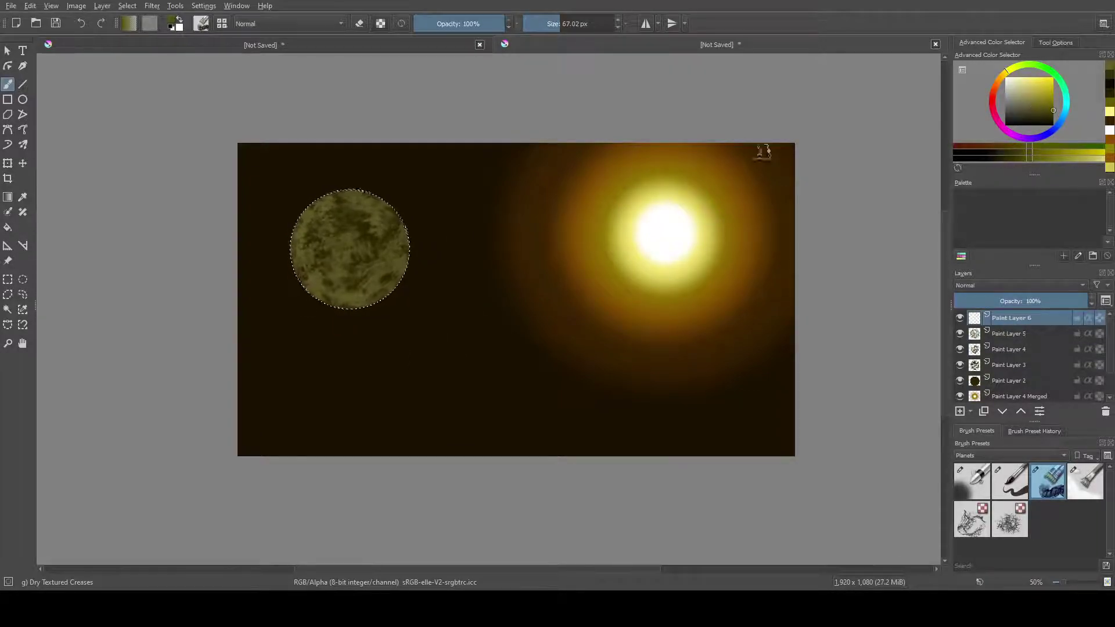
drag(360, 224, 349, 217)
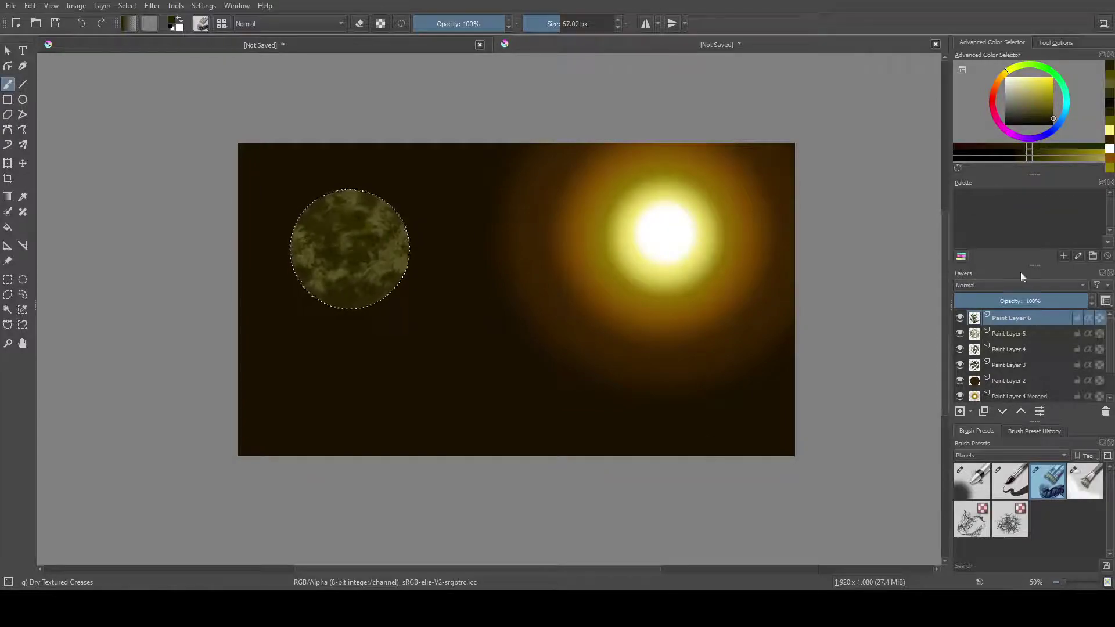
shift+click(1010, 364)
key(ctrl+e)
click(960, 412)
click(1085, 481)
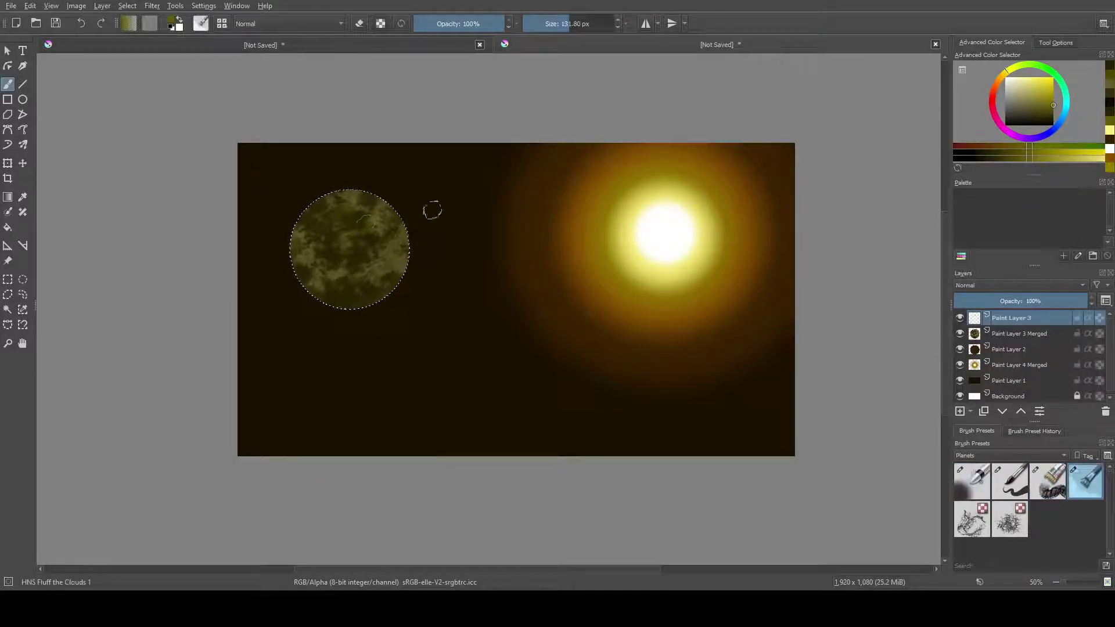
- Replace the yellow highlights with a soft airbrushed orange rim along the planet's right edge
drag(377, 215, 366, 243)
key(/)
key(ctrl+z)
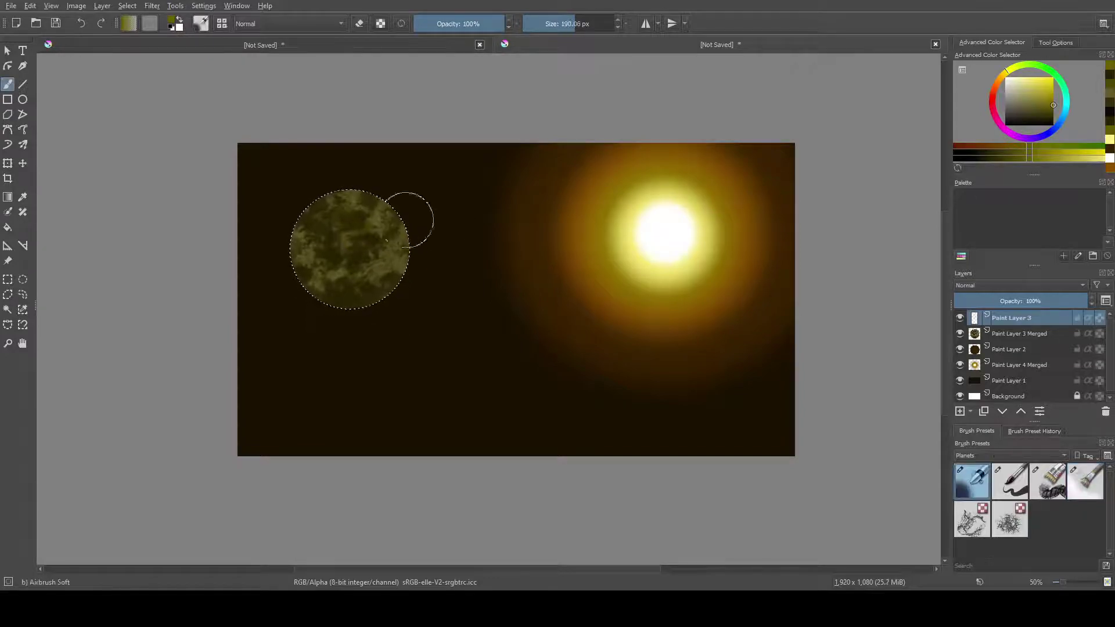
key(1)
click(999, 83)
click(1054, 92)
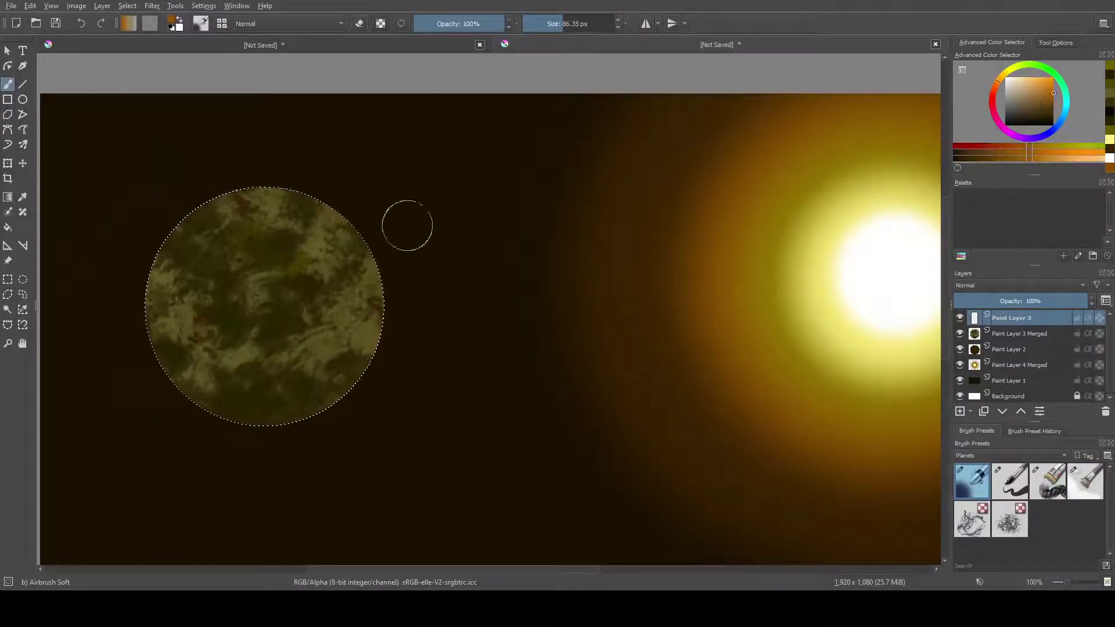
drag(406, 224, 400, 307)
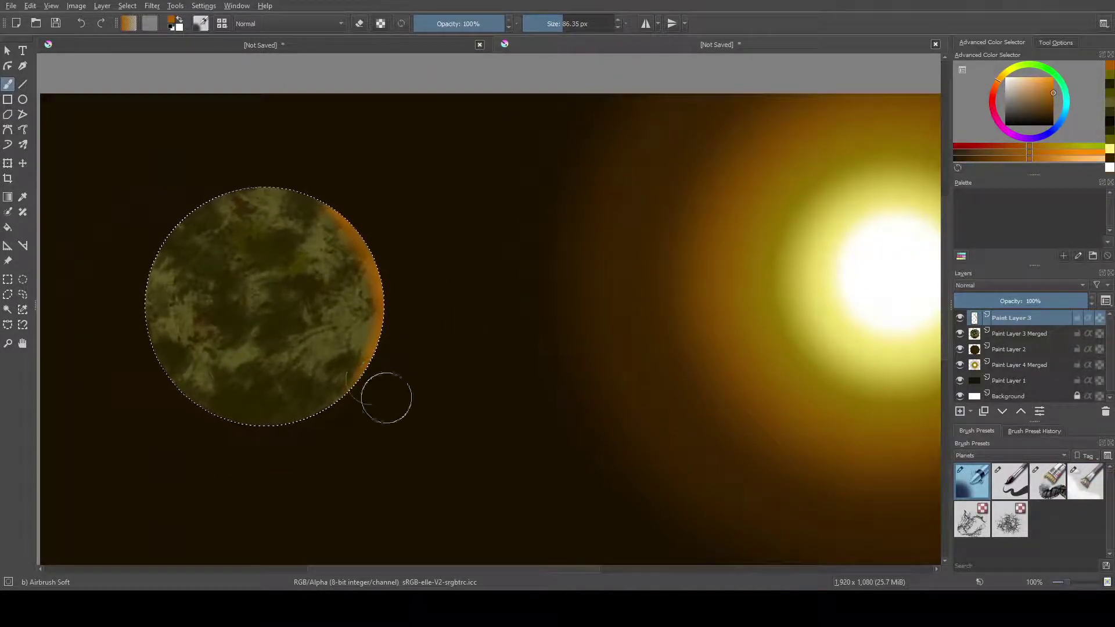
- Add new layers and set up a 50% opacity brush with sampled orange and pale yellow
ctrl+click(869, 265)
key(Insert)
key(i)
key(i)
key(i)
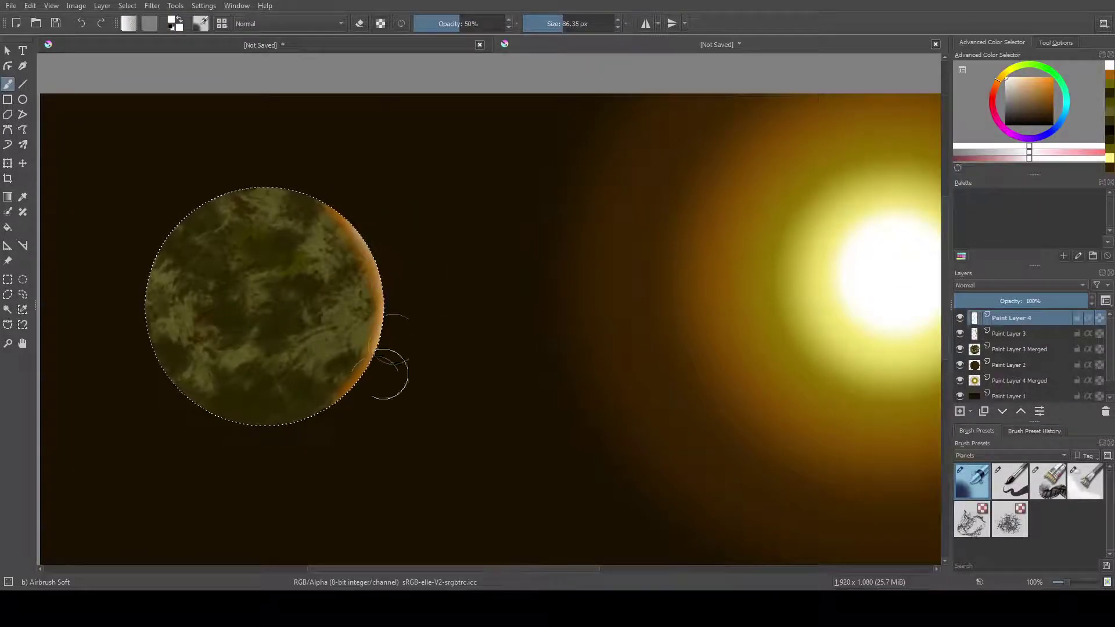
ctrl+click(723, 292)
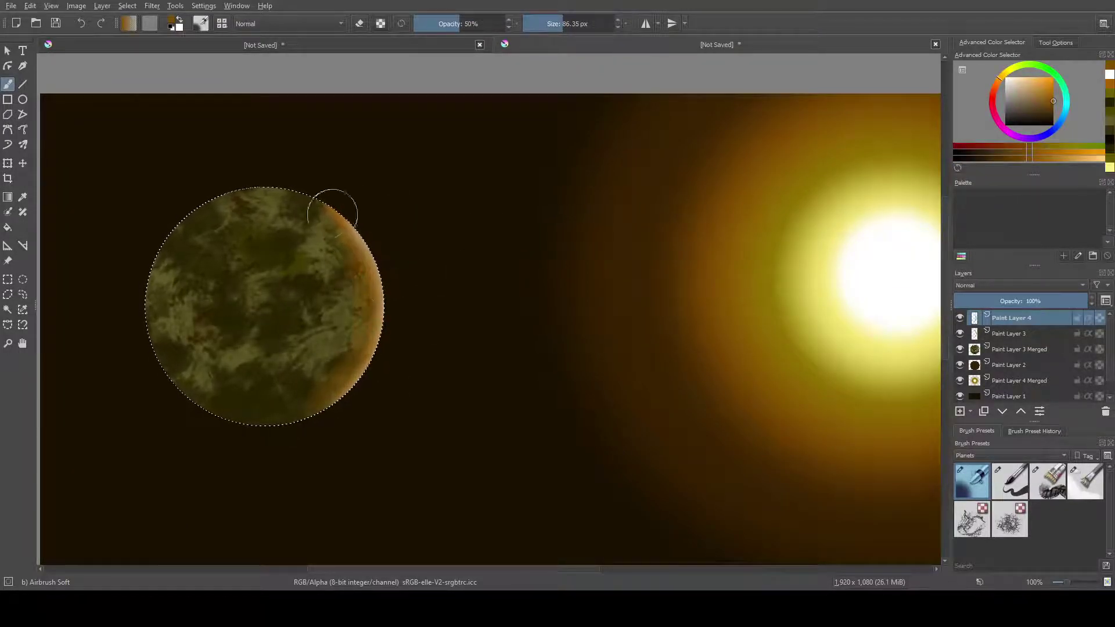
ctrl+click(867, 273)
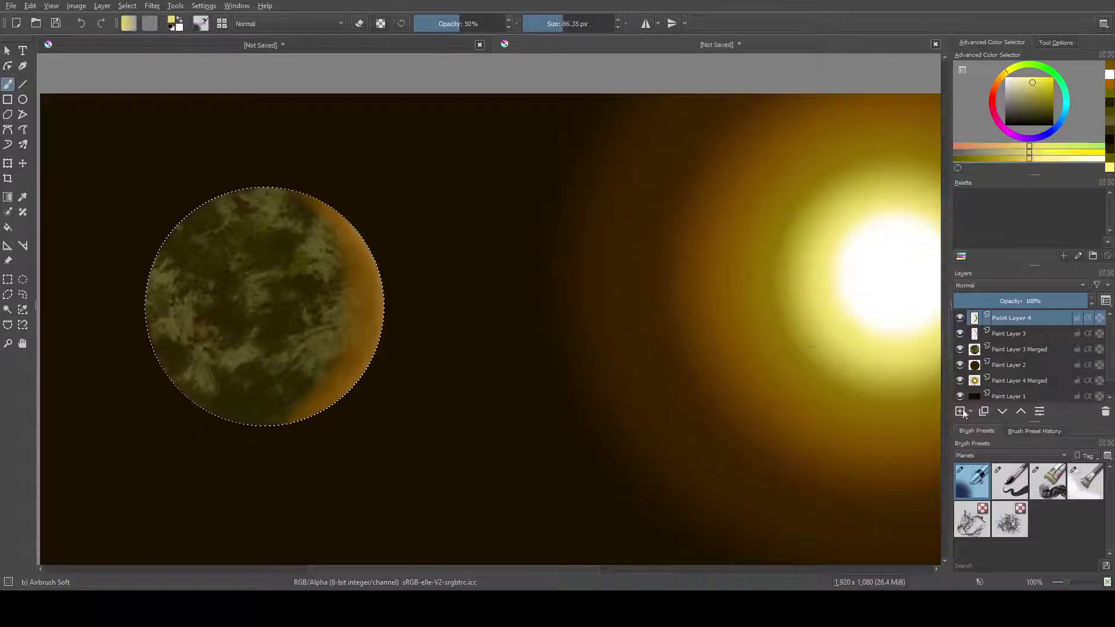
key(Insert)
- Paint pale yellow and white rim highlights on Paint Layers 3 and 4 with a 41 px brush
click(1014, 349)
key(bracketleft)
key(bracketleft)
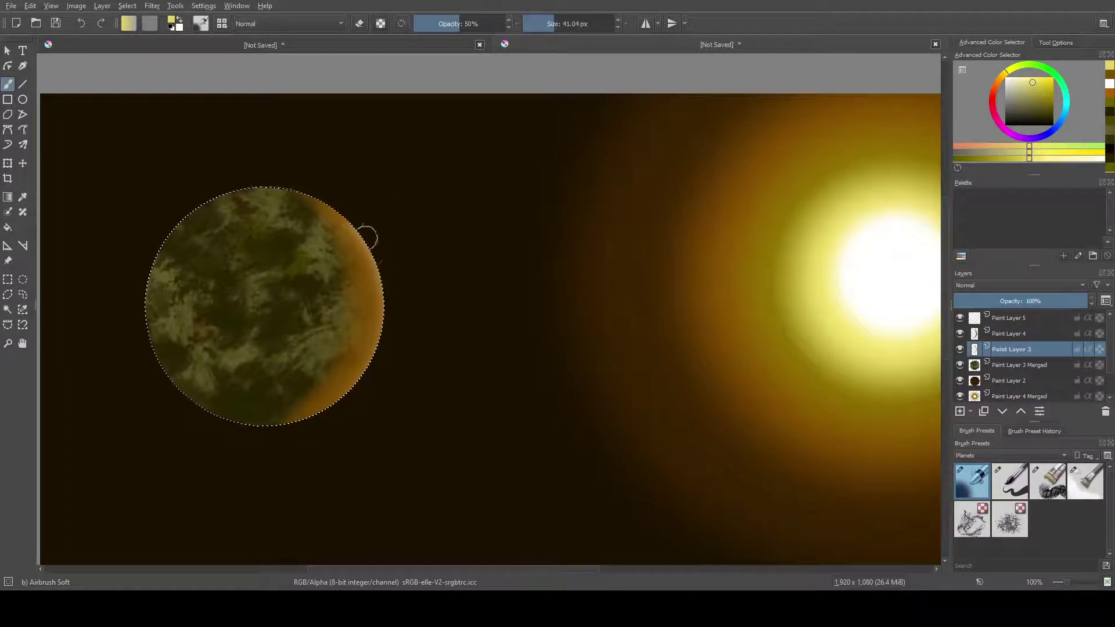
key(l)
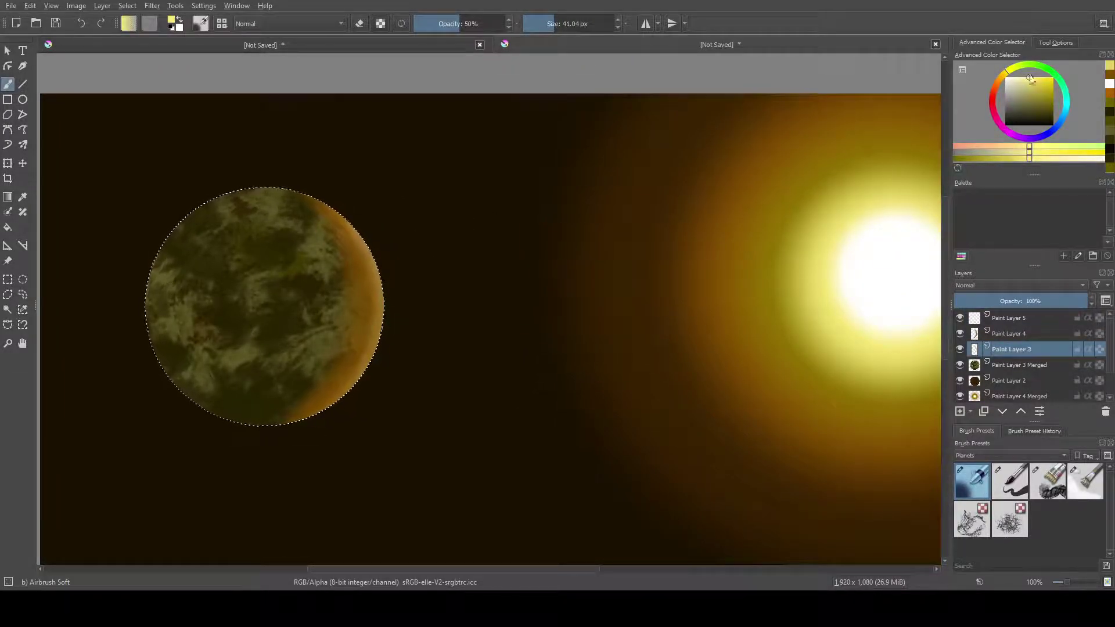
key(l)
key(l)
key(l)
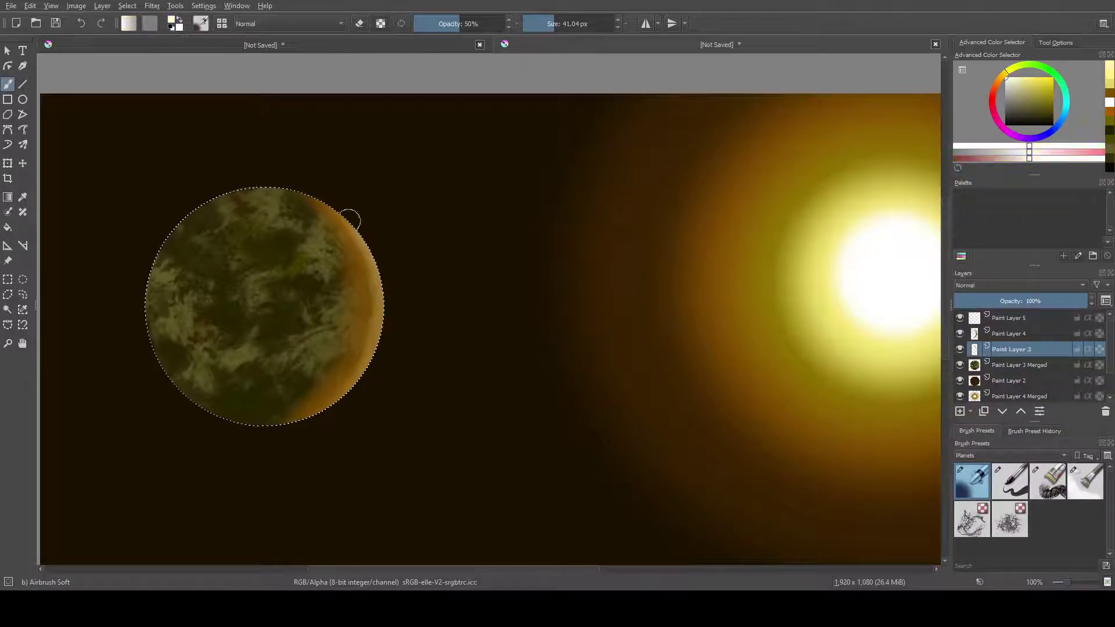
click(1011, 334)
key(i)
key(i)
key(i)
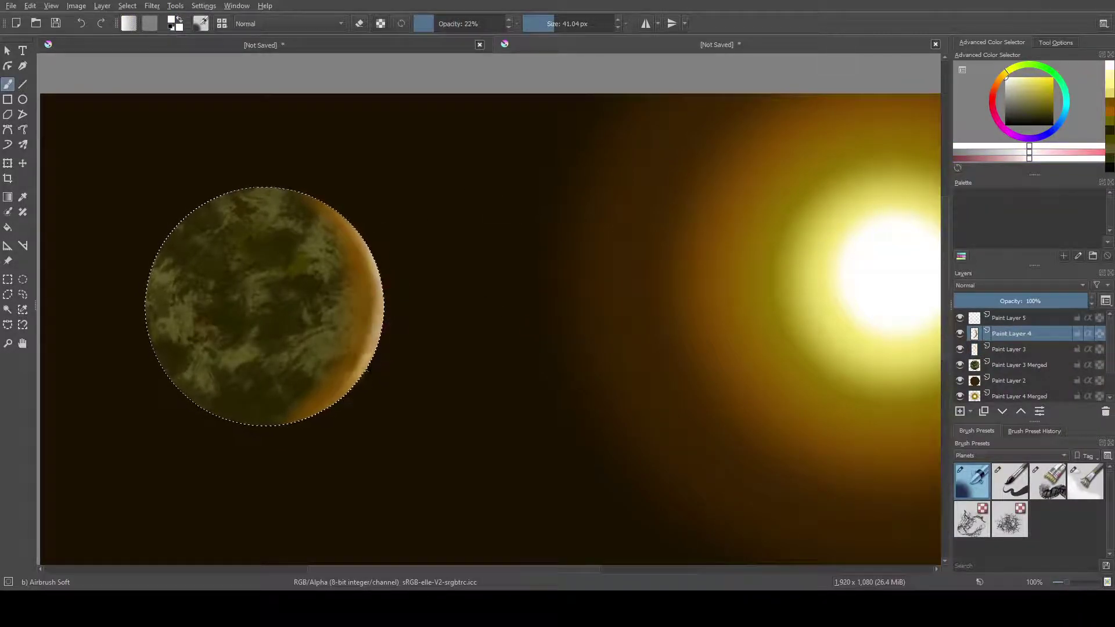
ctrl+click(380, 259)
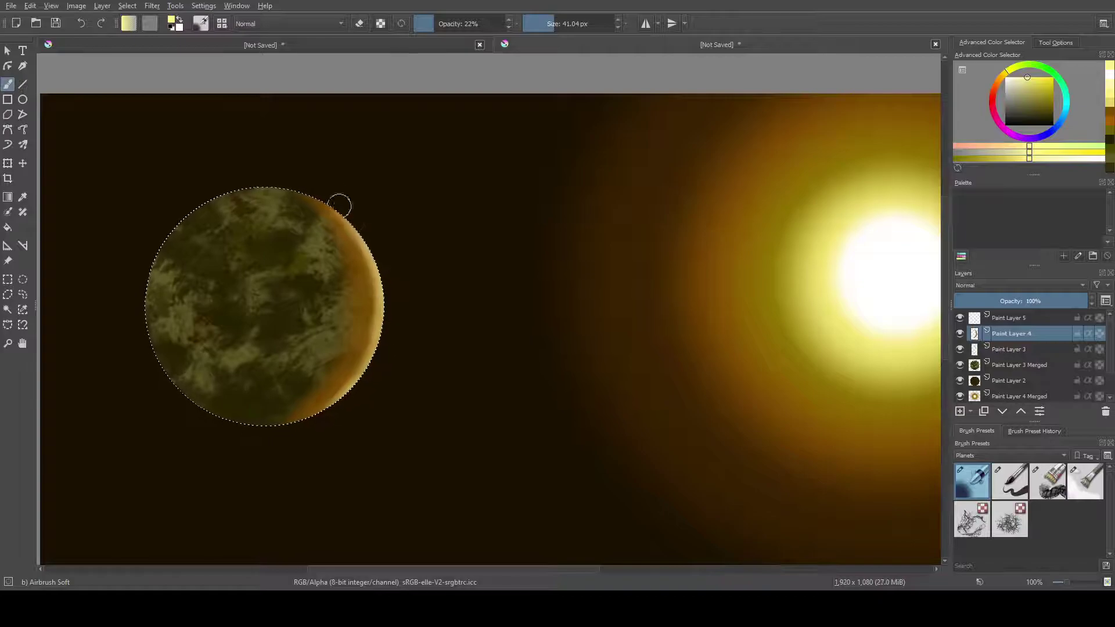
key(minus)
key(minus)
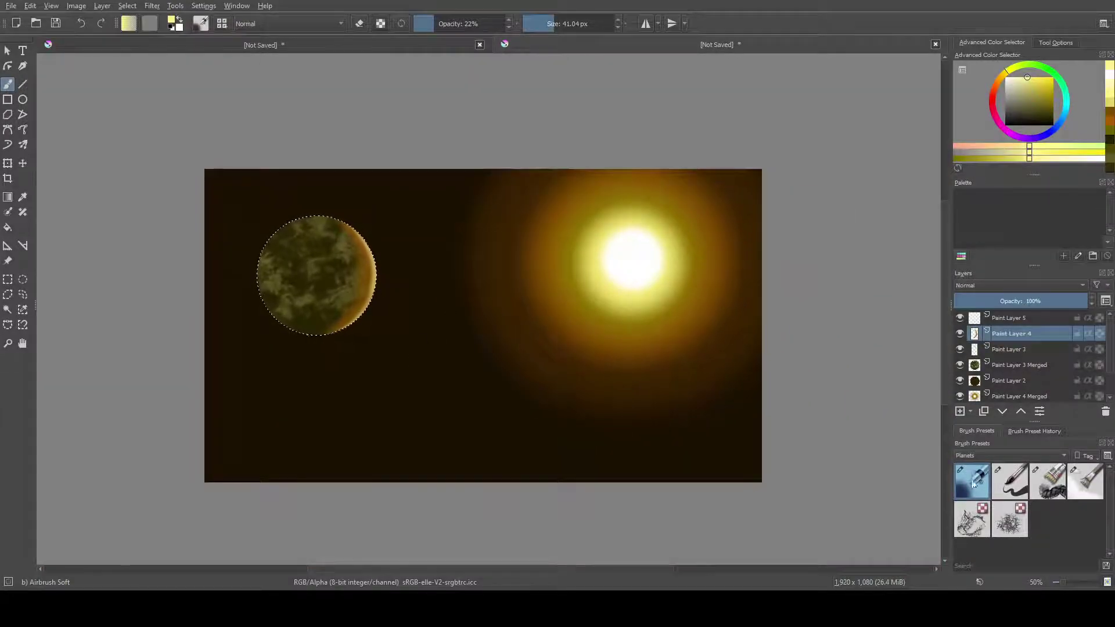
- Clear the planet selection and merge the rim-light layers down into Paint Layer 2
click(1009, 319)
click(1107, 120)
key(shift+BackSpace)
key(ctrl+shift+a)
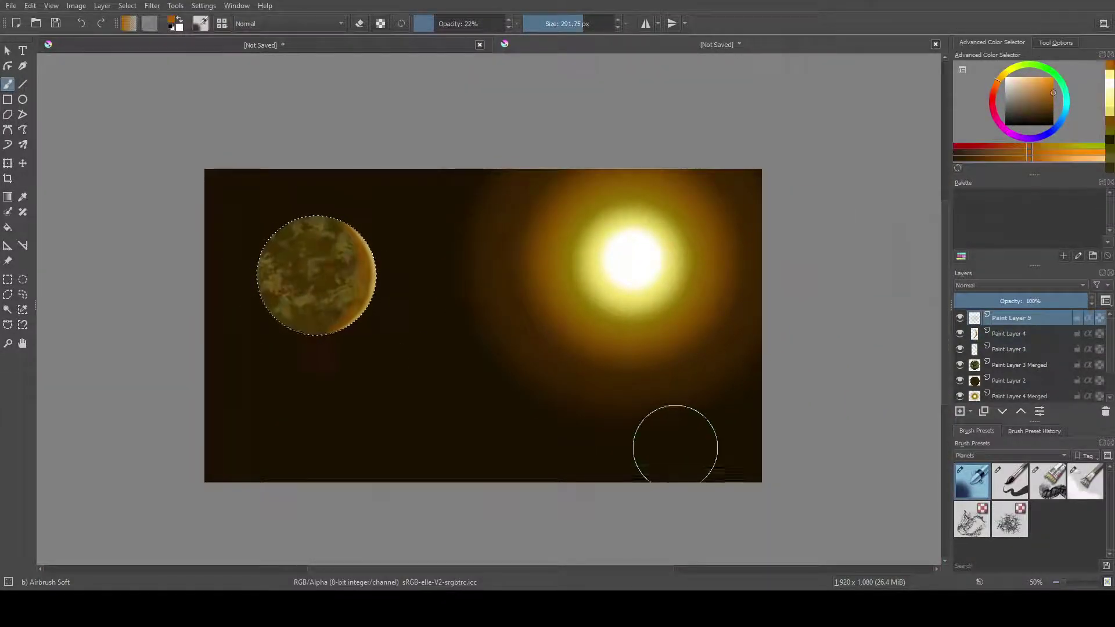
click(1022, 381)
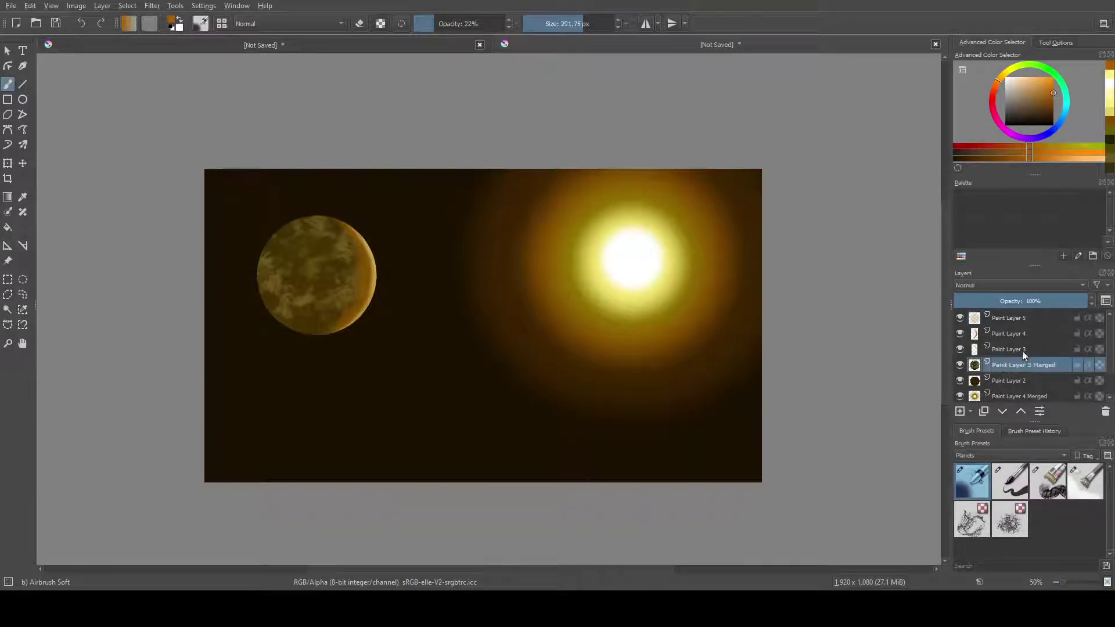
shift+click(1006, 314)
key(ctrl+e)
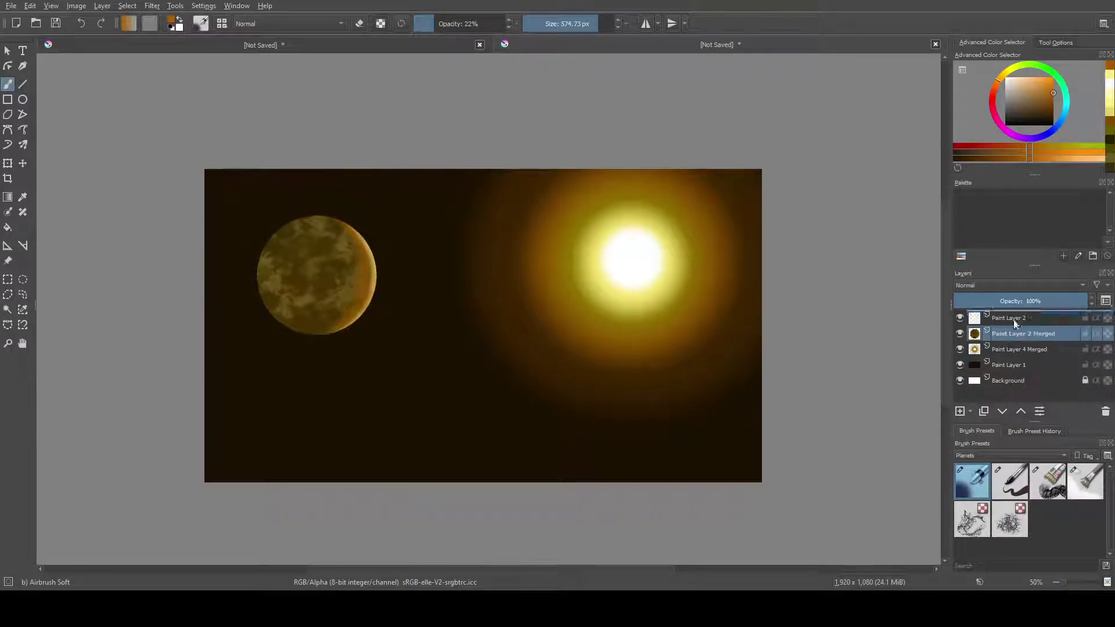
key(bracketright)
key(bracketright)
key(bracketright)
key(bracketright)
key(Page_Down)
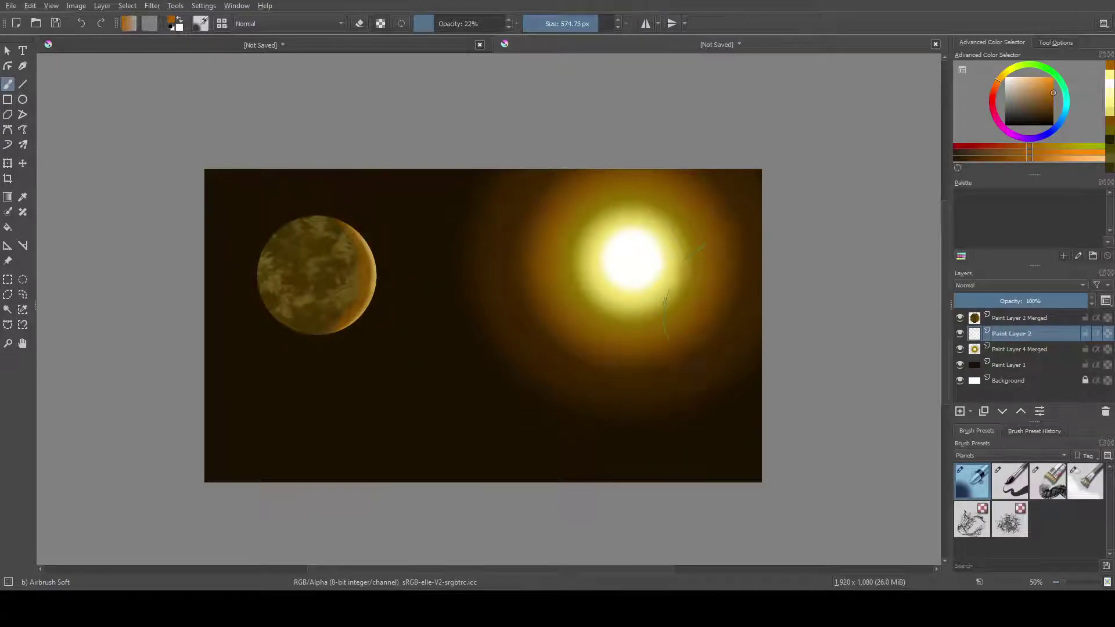
- Airbrush dark shadow over the planet's left side and middle on a new top layer
key(Page_Up)
ctrl+click(361, 256)
key(bracketleft)
key(bracketleft)
key(bracketleft)
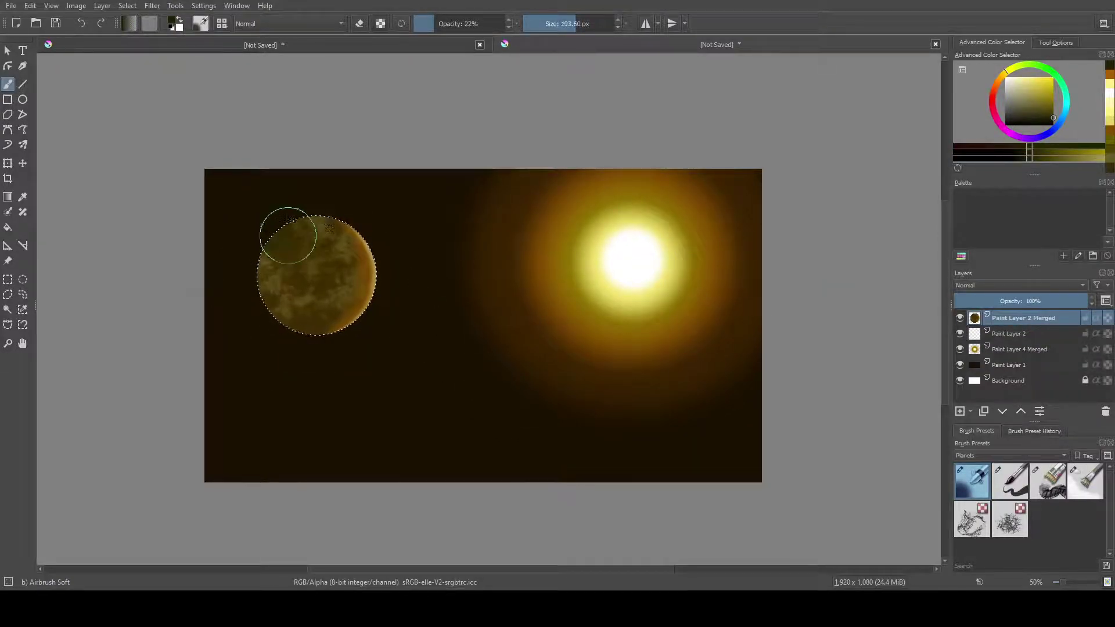
key(d)
key(Insert)
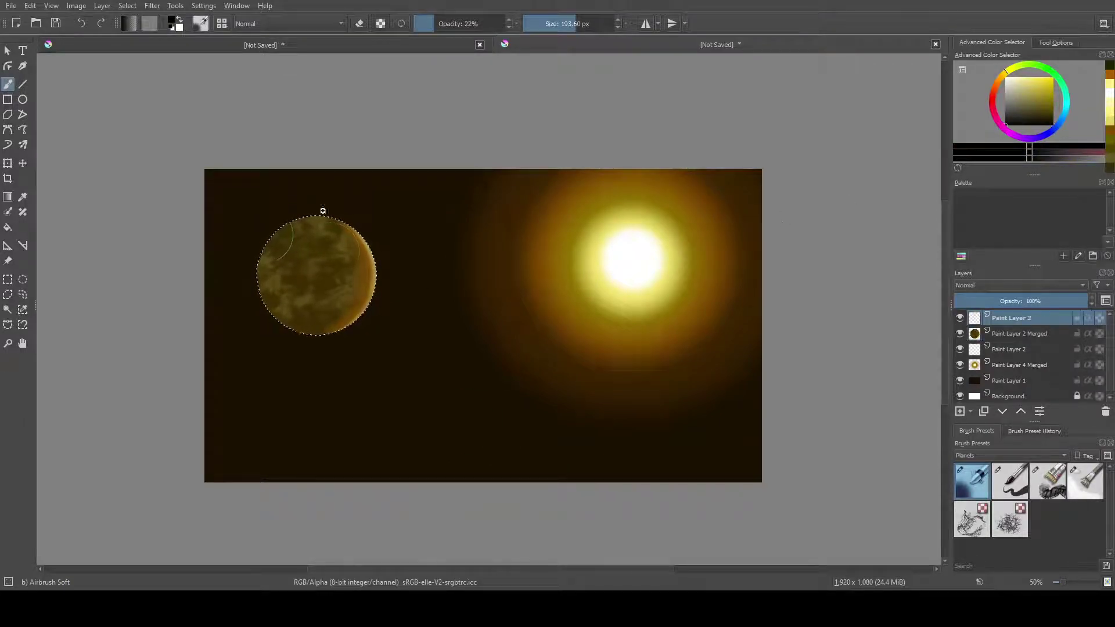
mouse_move(323, 211)
mouse_down()
mouse_move(275, 286)
mouse_move(282, 274)
mouse_move(286, 311)
mouse_move(318, 265)
mouse_move(298, 316)
mouse_move(306, 302)
mouse_move(271, 265)
mouse_up()
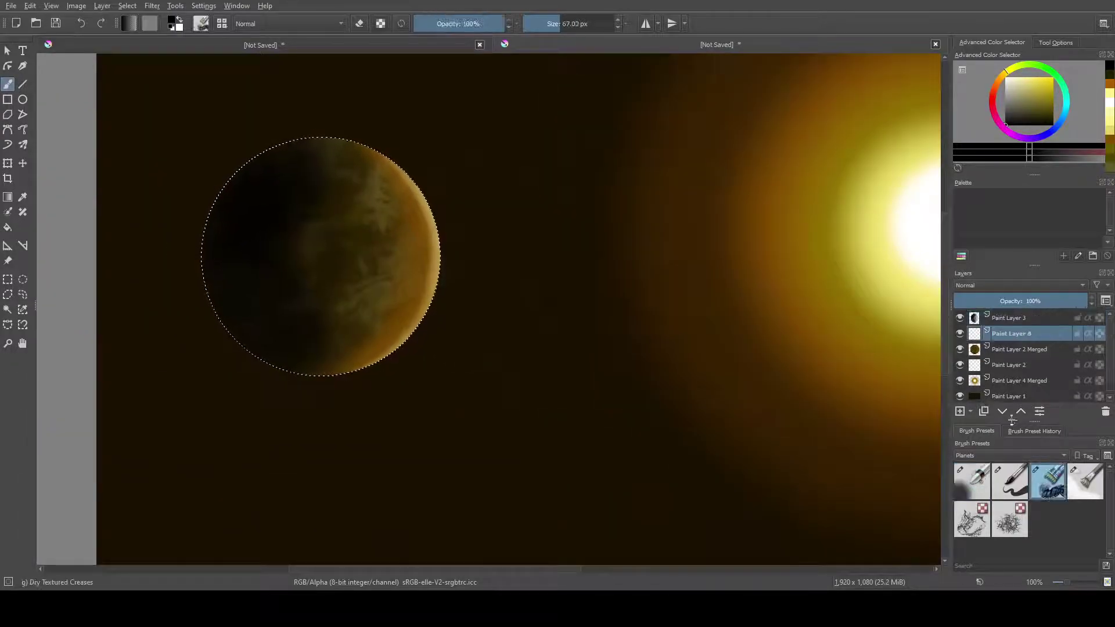
click(1052, 120)
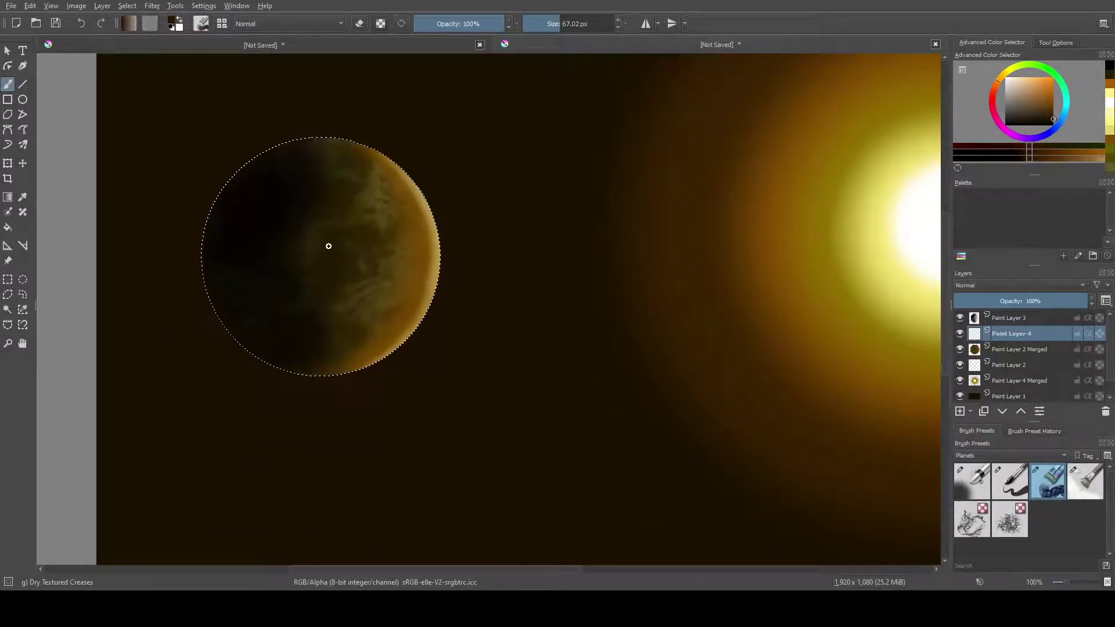
mouse_move(311, 220)
mouse_down()
mouse_move(336, 248)
mouse_move(324, 267)
mouse_move(323, 331)
mouse_move(249, 241)
mouse_up()
- Paint pale yellow clouds at 38% opacity on the lit side and lighten the lower middle
click(1021, 77)
click(448, 23)
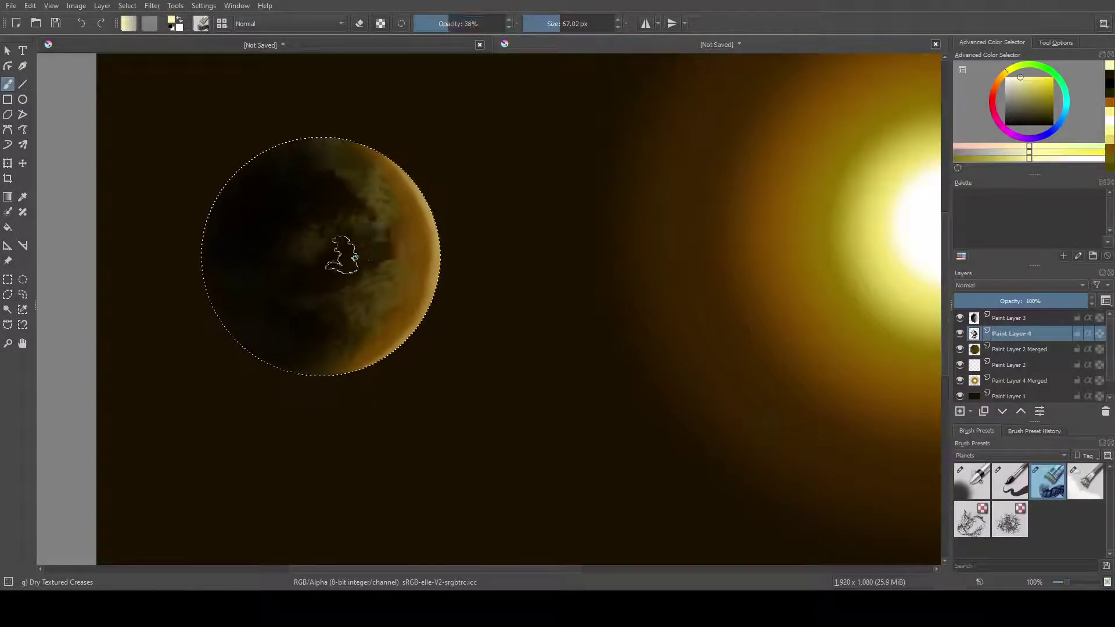
mouse_move(342, 250)
mouse_down()
mouse_move(378, 227)
mouse_move(384, 325)
mouse_up()
ctrl+click(345, 250)
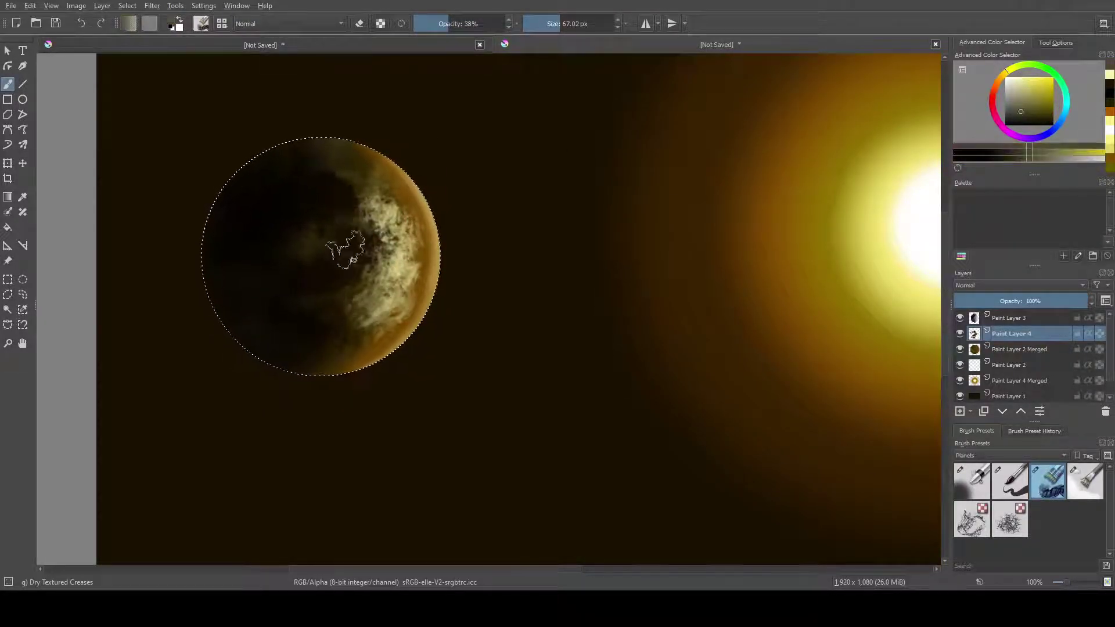
ctrl+click(325, 261)
mouse_move(319, 237)
mouse_down()
mouse_move(304, 349)
mouse_move(348, 249)
mouse_move(343, 337)
mouse_up()
scroll(519, 213, down, 2)
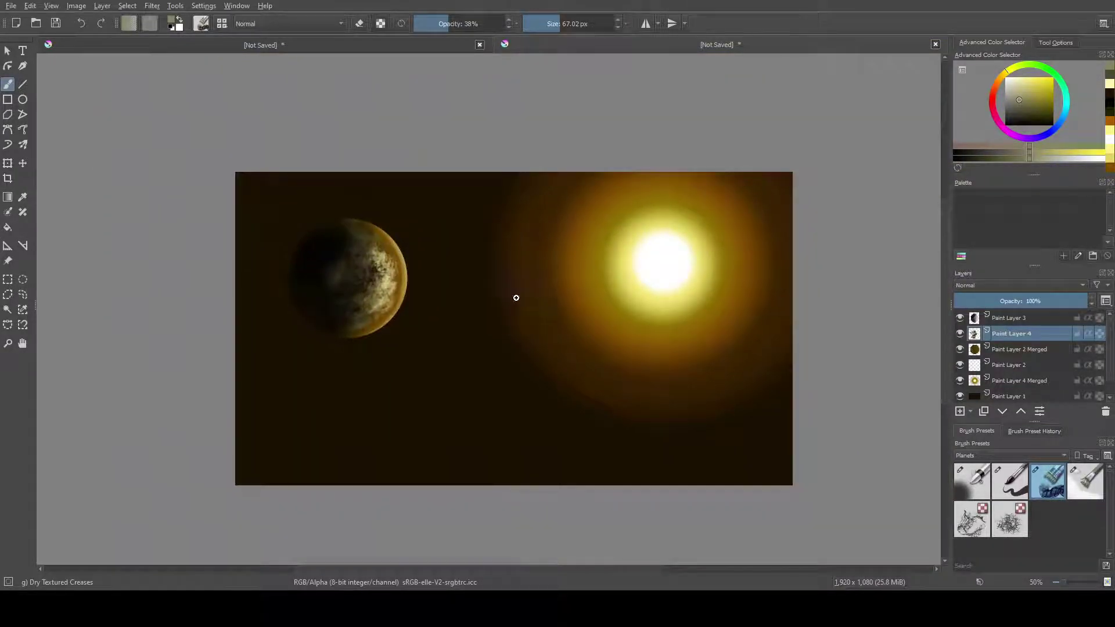
- Airbrush golden orange light onto the merged planet layer
click(1028, 349)
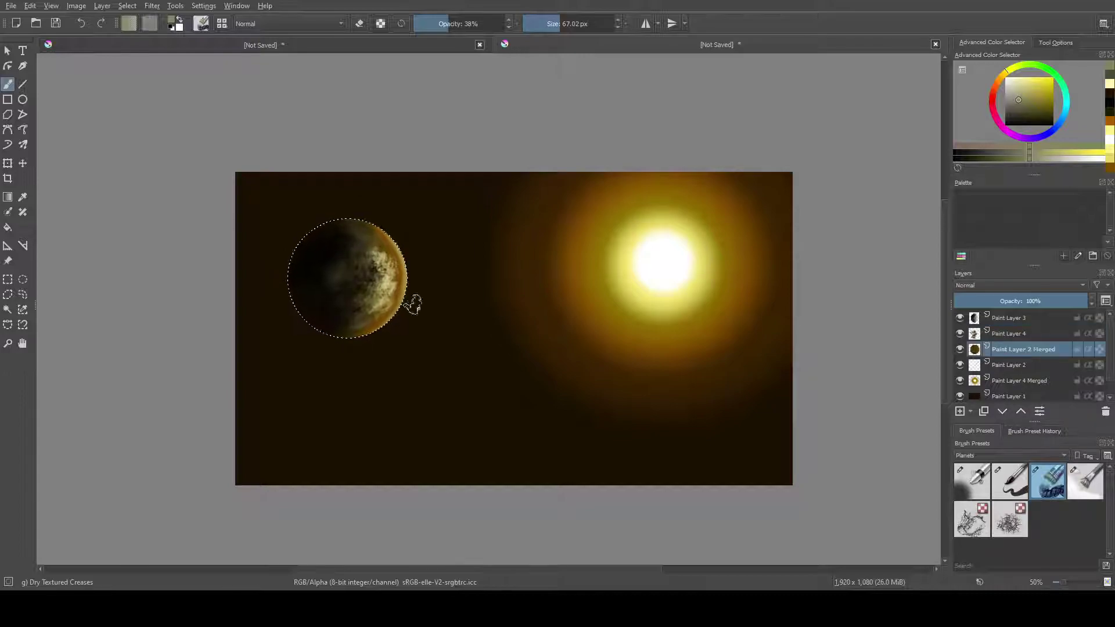
scroll(410, 304, up, 2)
key(/)
click(1005, 79)
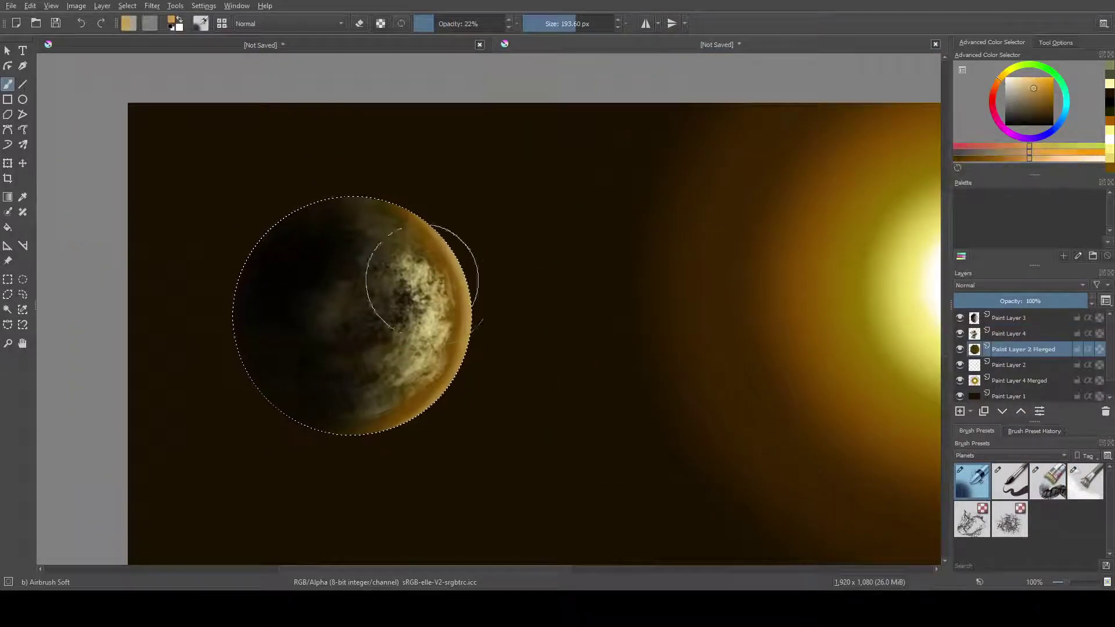
drag(424, 273, 461, 361)
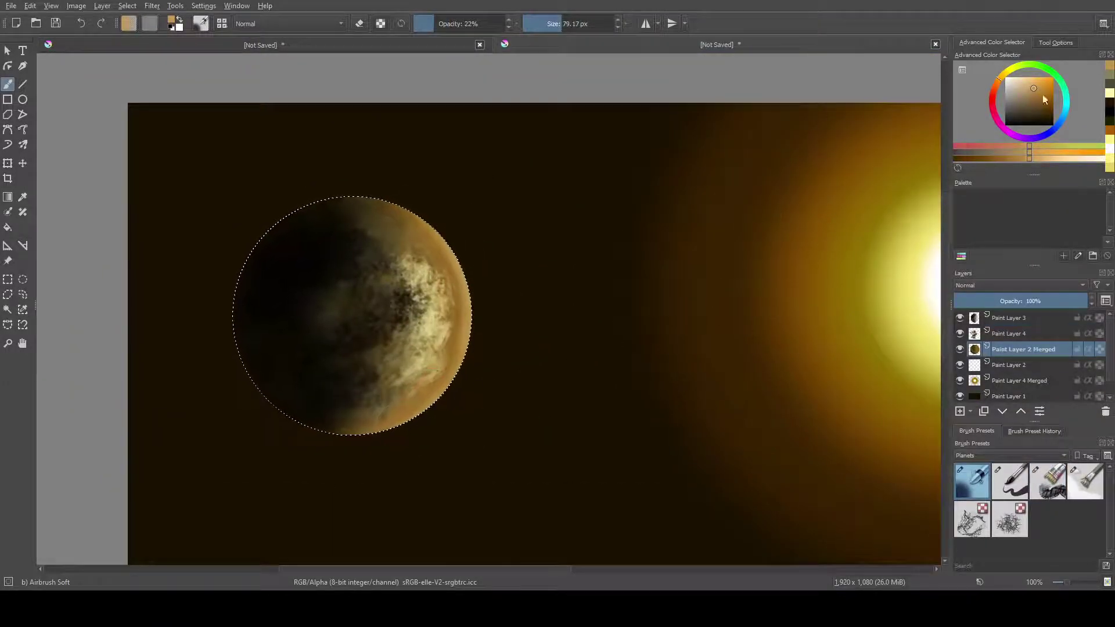
- Brighten the lit right edge with lighter and saturated orange strokes at about 110 px
ctrl+click(472, 305)
key(bracketleft)
key(bracketleft)
key(bracketleft)
drag(471, 309, 471, 306)
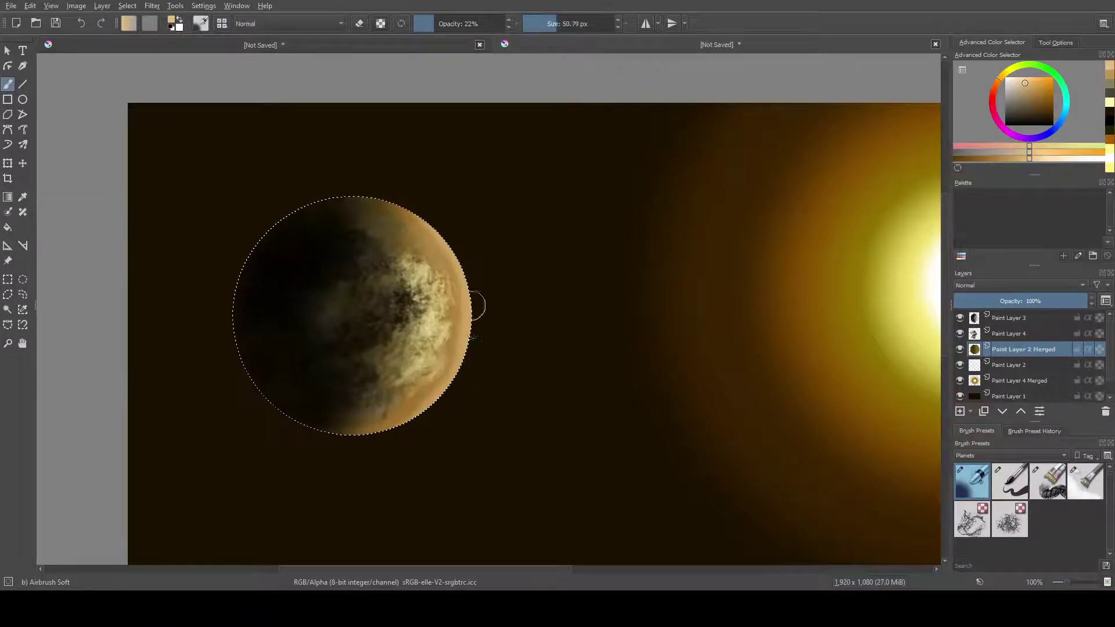
ctrl+click(448, 238)
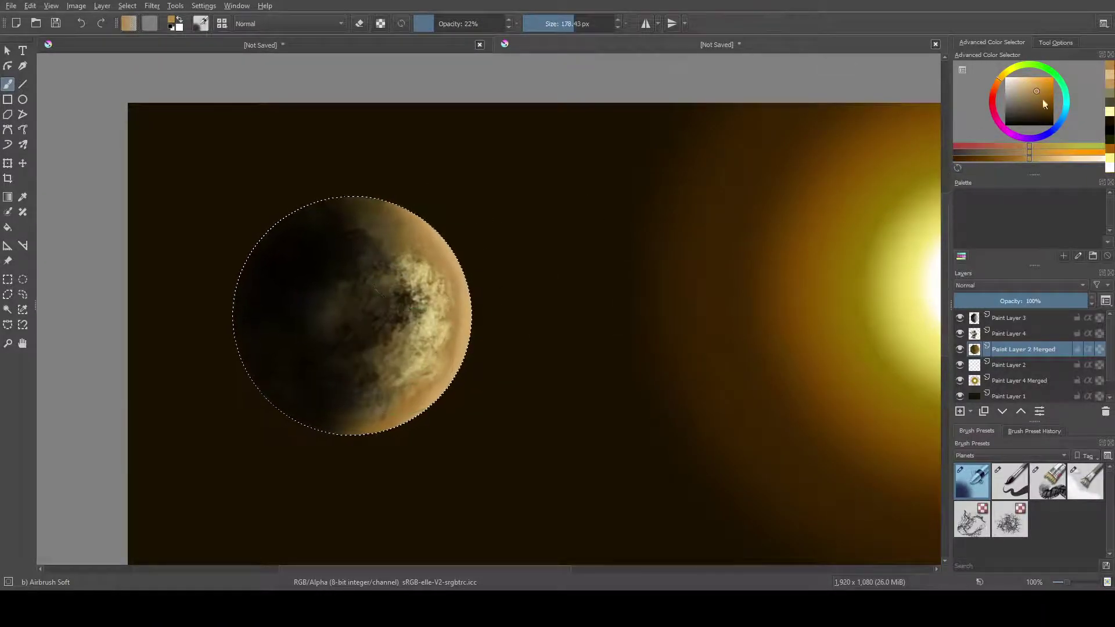
ctrl+click(396, 244)
drag(398, 244, 374, 302)
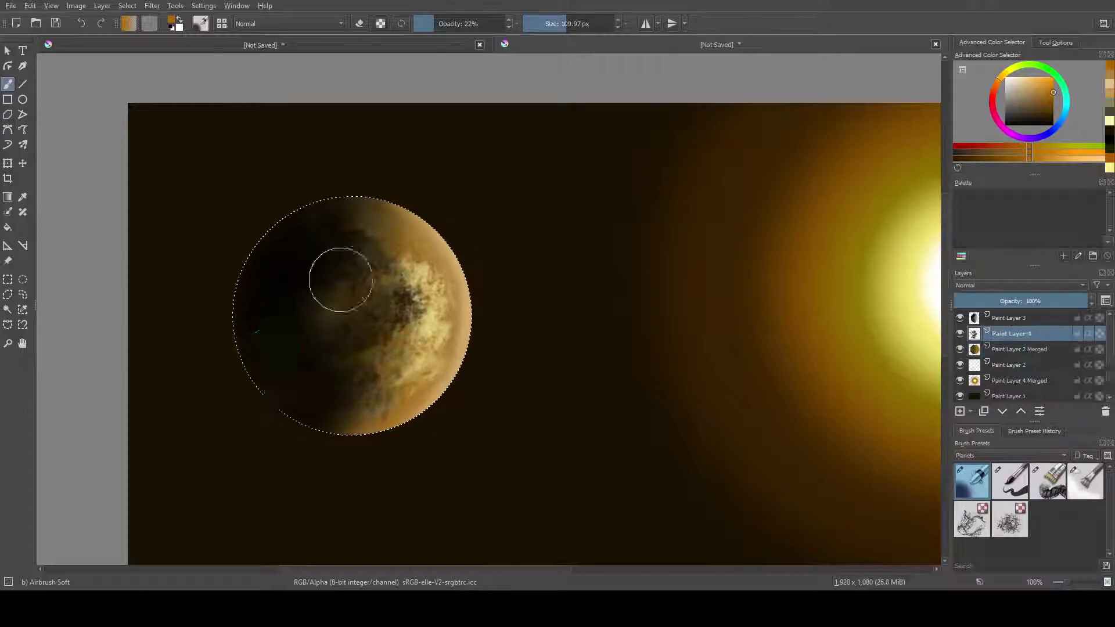
- Darken the moon's left side with a smaller black airbrush on Paint Layer 3
click(1011, 318)
key(ctrl+z)
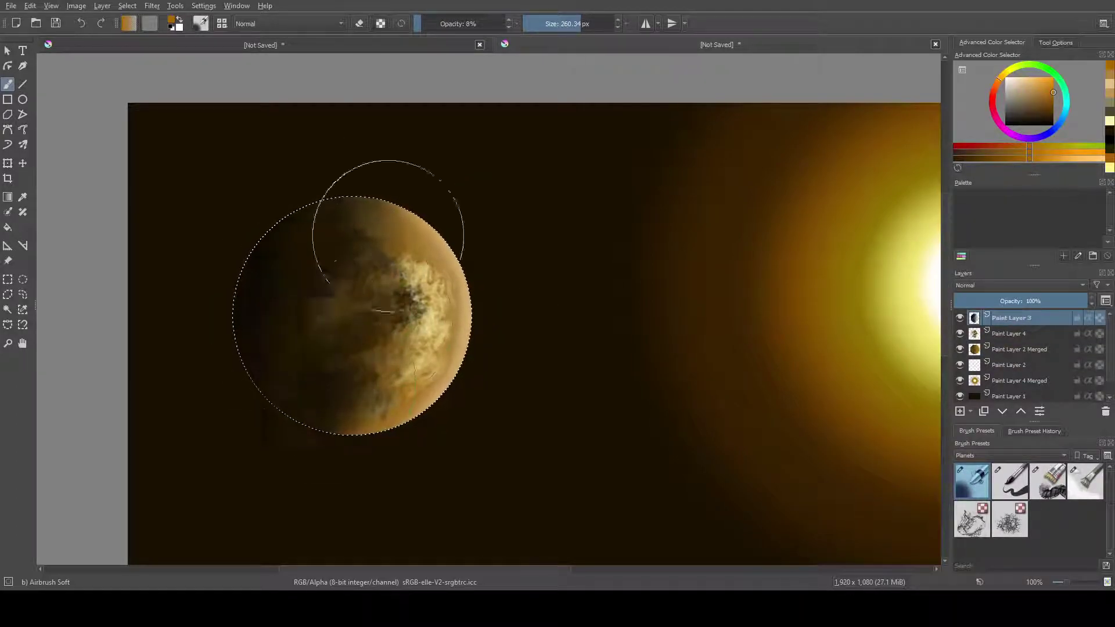
key(d)
key(bracketleft)
mouse_move(327, 219)
mouse_down()
mouse_move(294, 248)
mouse_move(323, 261)
mouse_move(294, 385)
mouse_move(266, 305)
mouse_move(285, 381)
mouse_move(311, 229)
mouse_move(311, 341)
mouse_up()
- Deselect the moon and erase the bright cloud texture on Paint Layer 4
key(ctrl+shift+a)
key(minus)
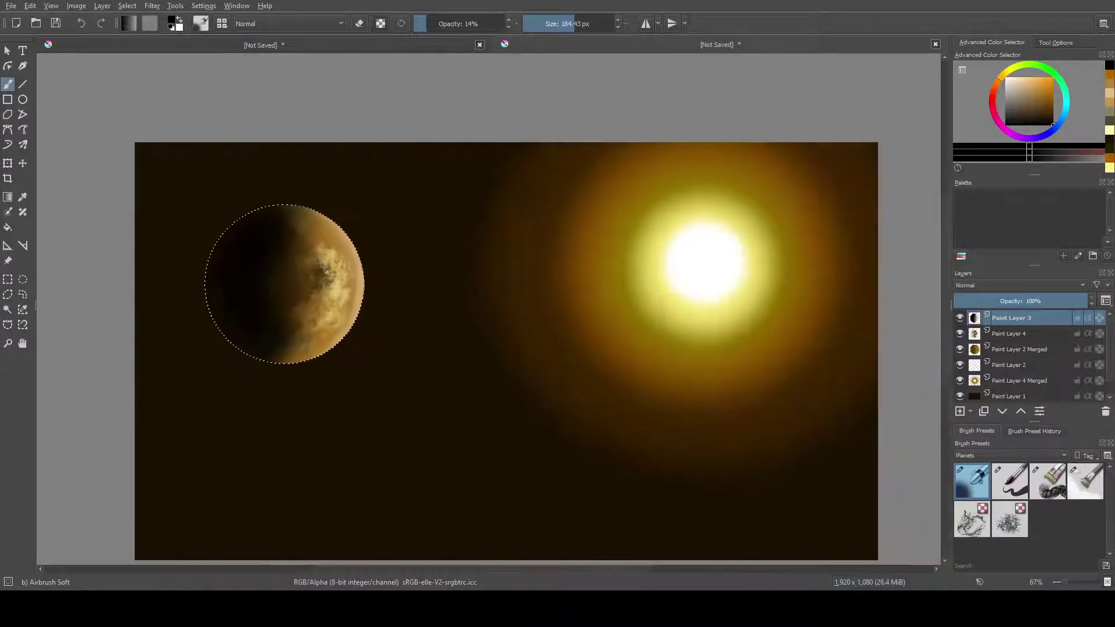
click(1012, 334)
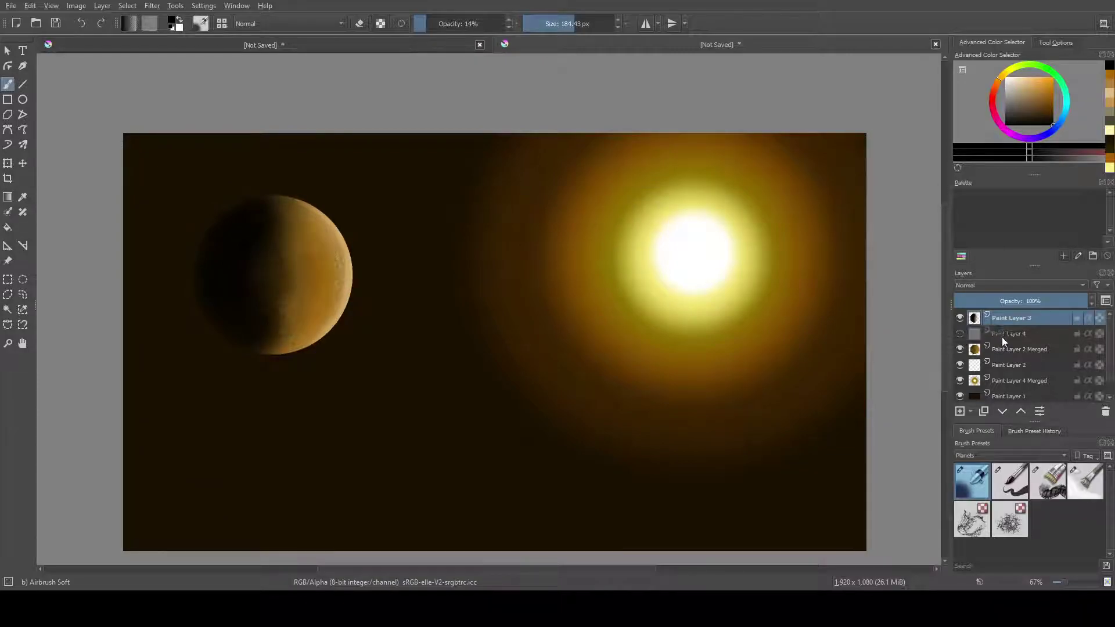
key(e)
drag(369, 287, 319, 296)
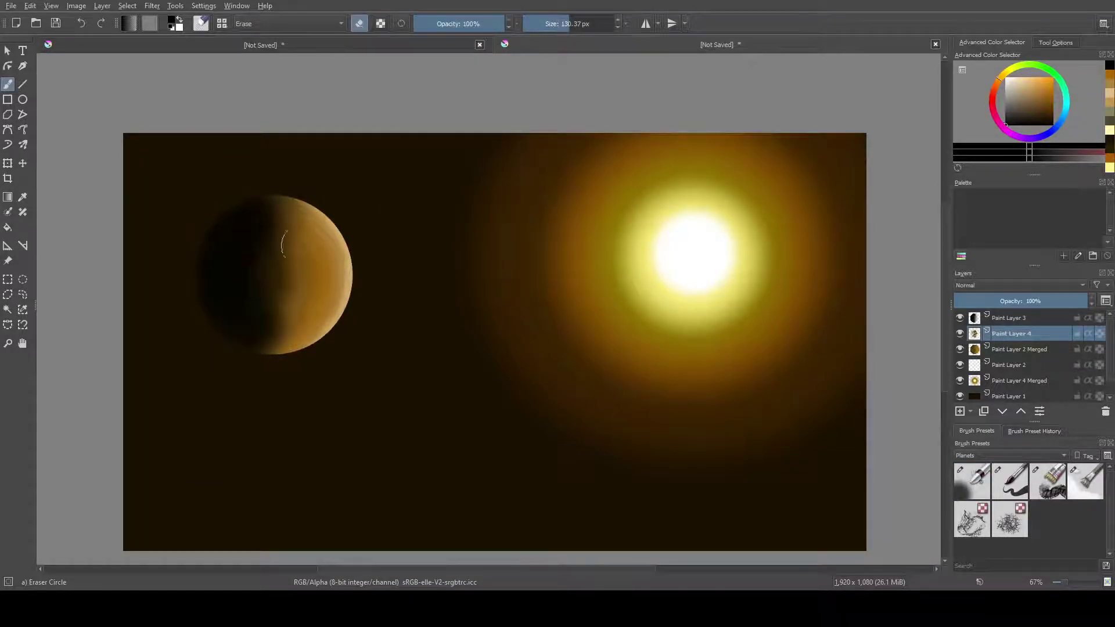
- Paint tan crease texture on the moon with Dry Textured Creases and merge its layers
click(1048, 481)
mouse_move(308, 244)
mouse_down()
mouse_move(274, 262)
mouse_move(276, 225)
mouse_up()
ctrl+click(308, 314)
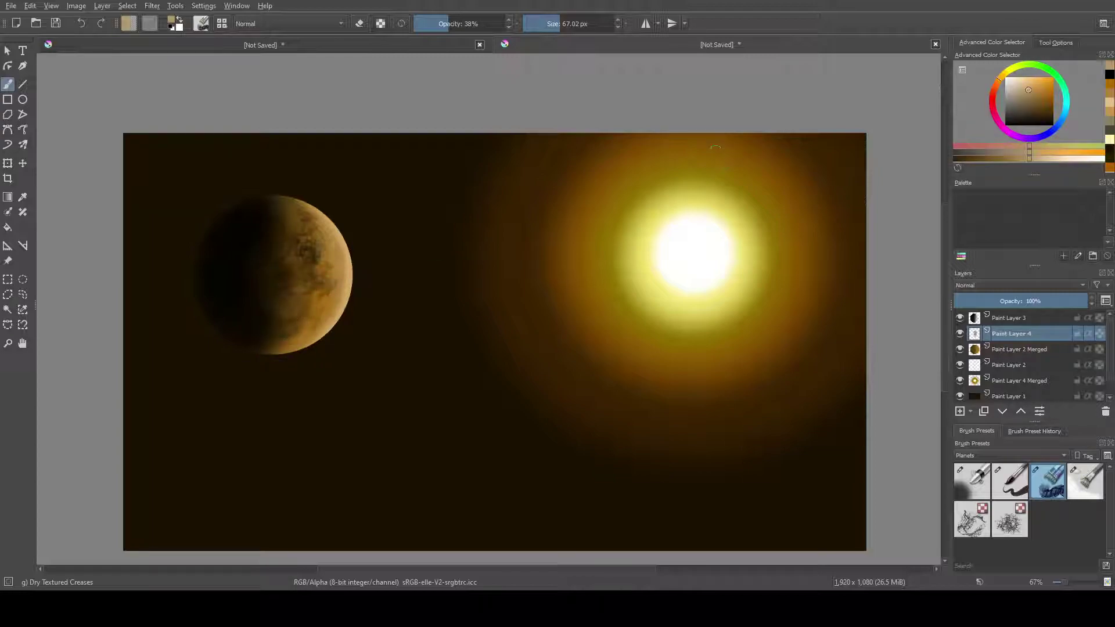
key(ctrl+e)
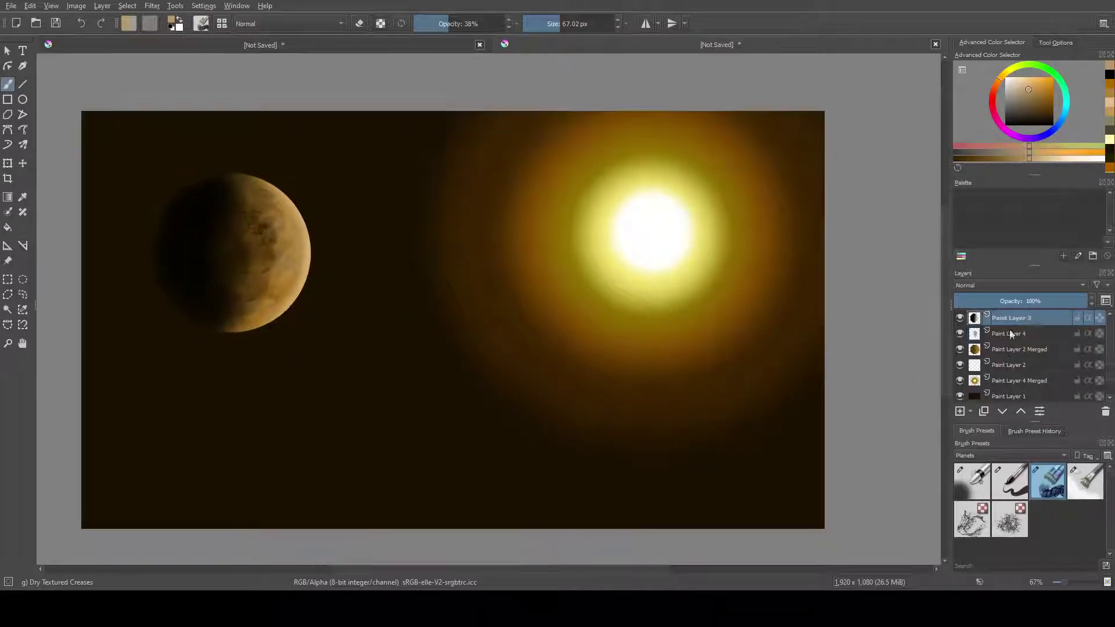
key(ctrl+e)
- Scale the moon down, move it right, and duplicate it as a smaller second moon
key(ctrl+t)
drag(317, 169, 283, 192)
mouse_move(232, 262)
mouse_down()
mouse_move(310, 269)
mouse_move(377, 380)
mouse_move(351, 349)
mouse_up()
key(ctrl+j)
drag(391, 391, 333, 327)
- Apply the tiny moon's placement over the first moon's lower edge
key(Return)
scroll(323, 311, up, 5)
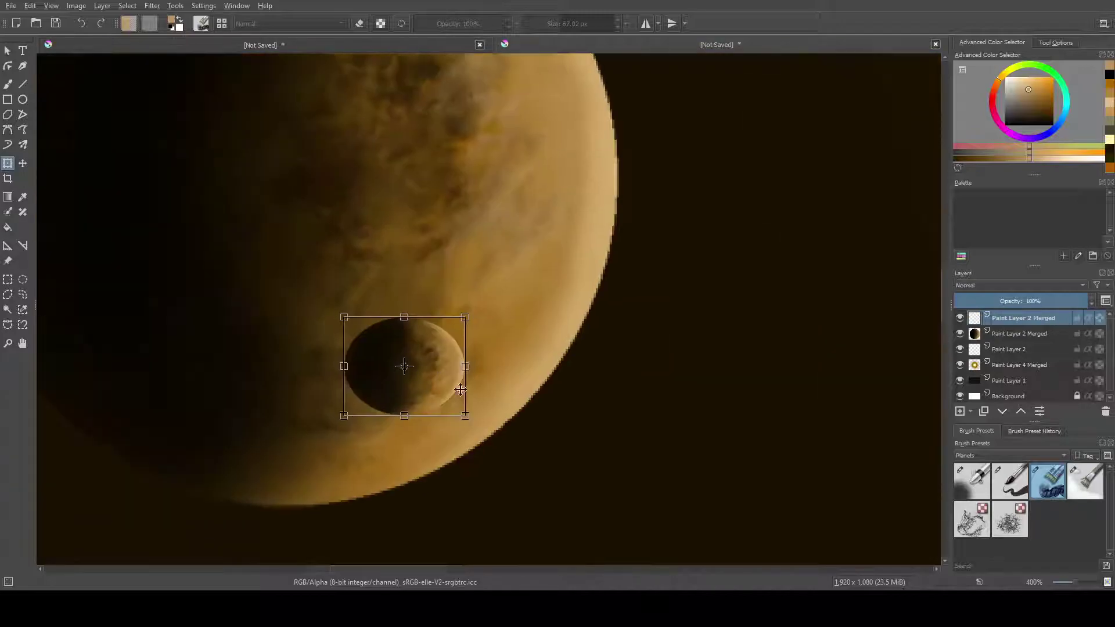
key(Return)
scroll(493, 435, down, 4)
scroll(477, 346, down, 1)
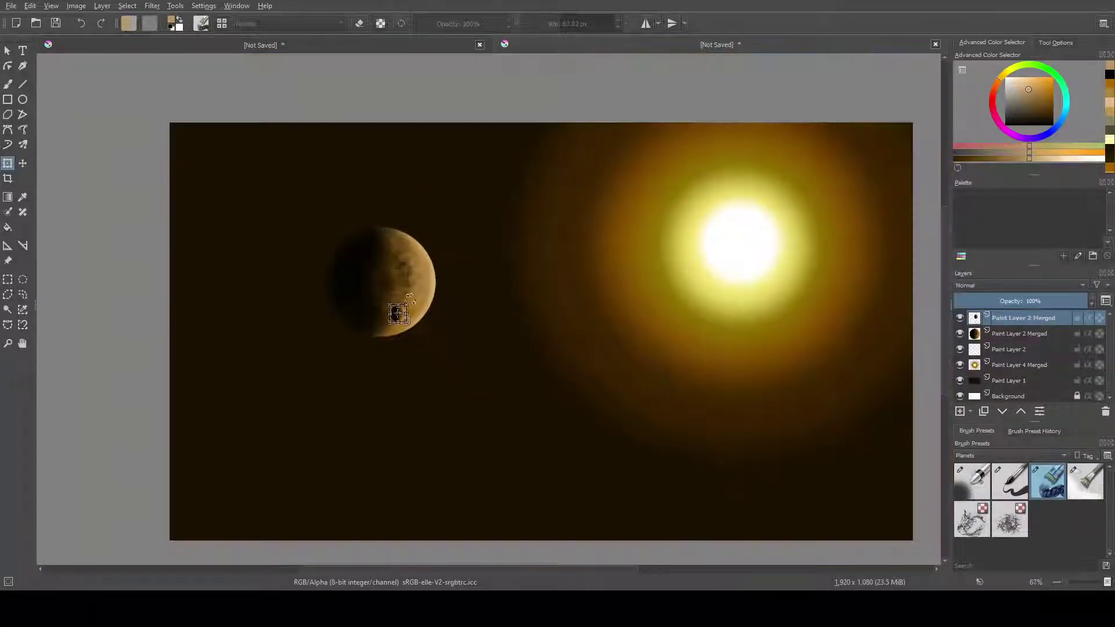
- Duplicate the moon, move and shrink the copy below the sun, and add a new layer
key(ctrl+j)
key(ctrl+t)
mouse_move(396, 324)
mouse_down()
mouse_move(429, 316)
mouse_move(561, 392)
mouse_up()
drag(615, 444, 592, 411)
scroll(660, 437, down, 1)
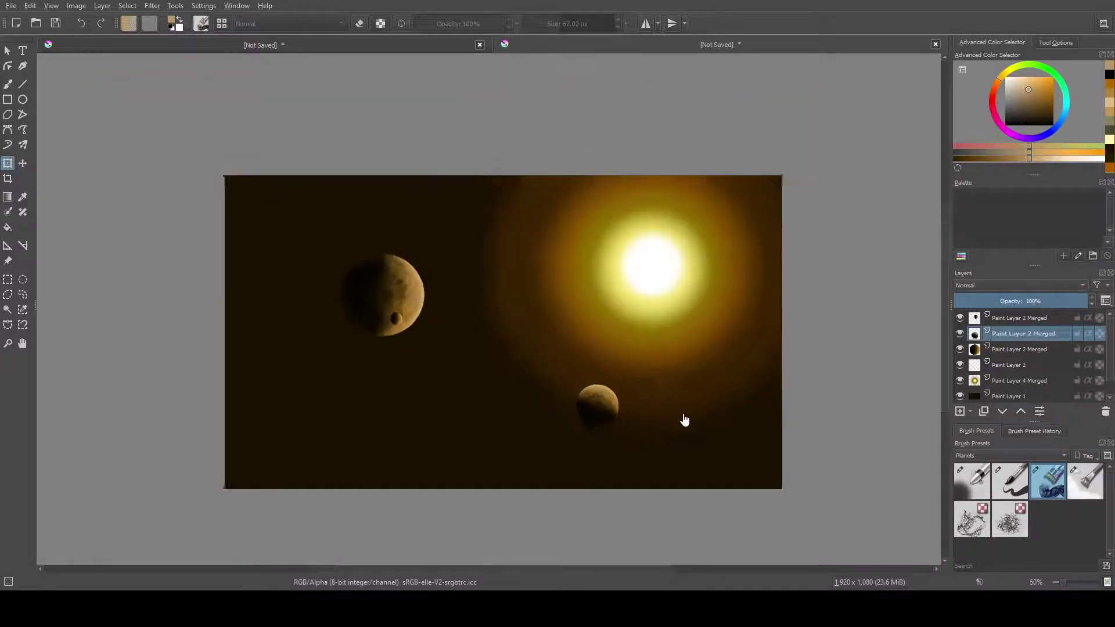
key(Insert)
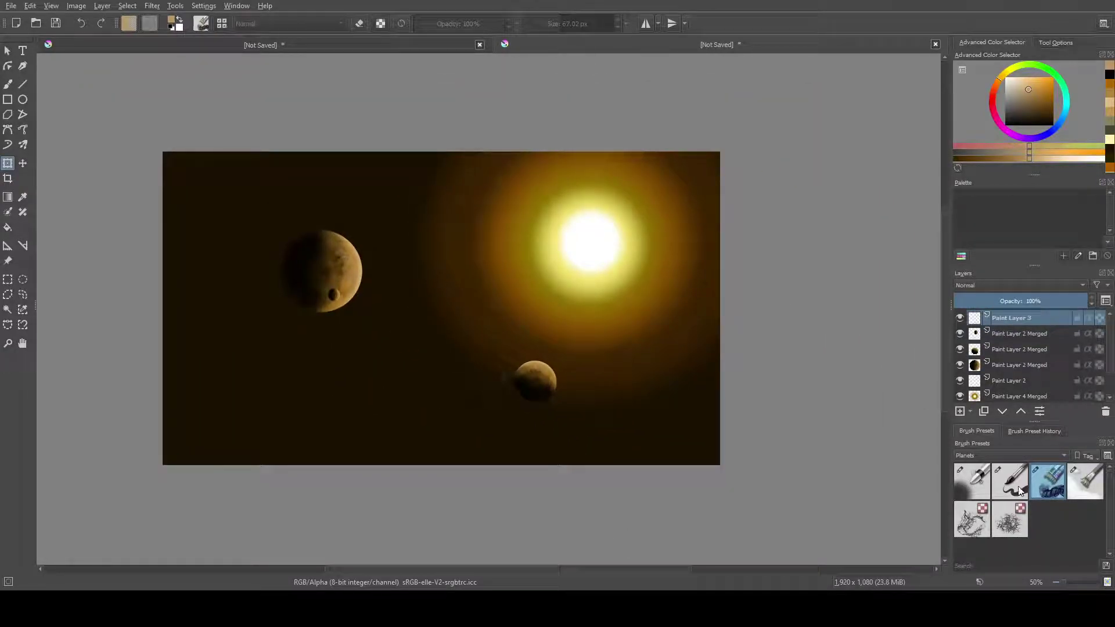
- Move the new layer beneath the planets and use Texture Starfield at 100% opacity
click(965, 542)
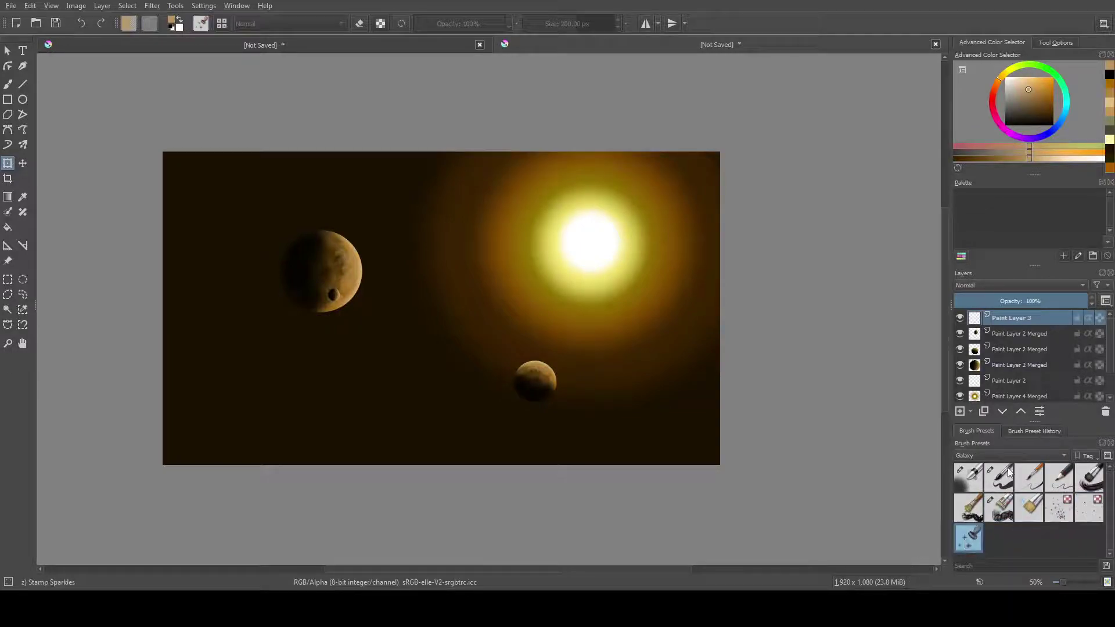
click(1047, 519)
drag(1011, 318, 1004, 401)
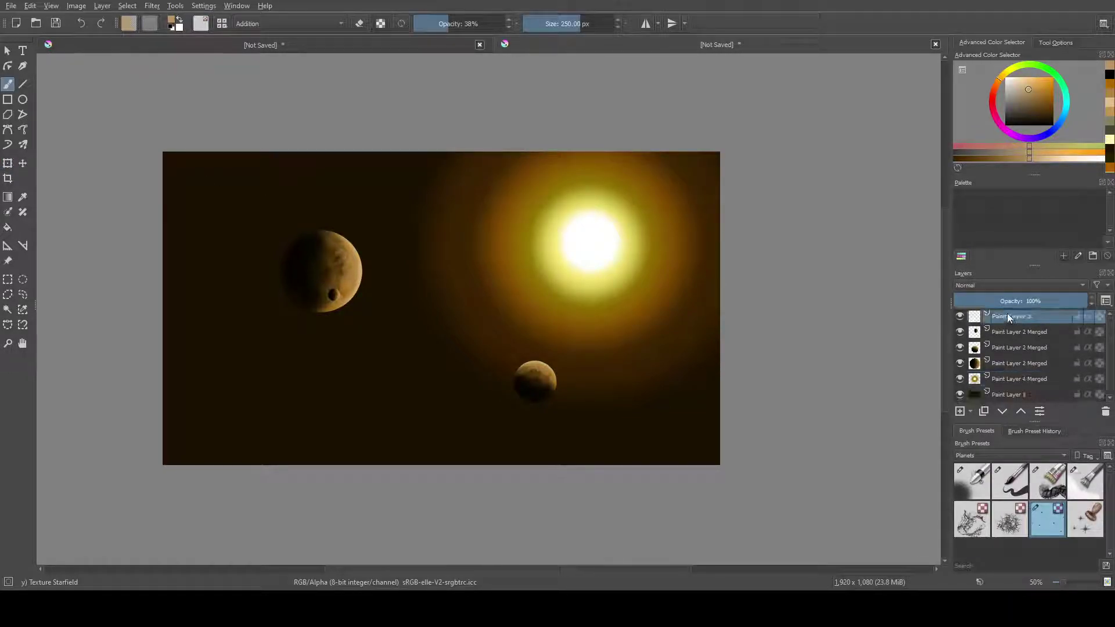
click(503, 24)
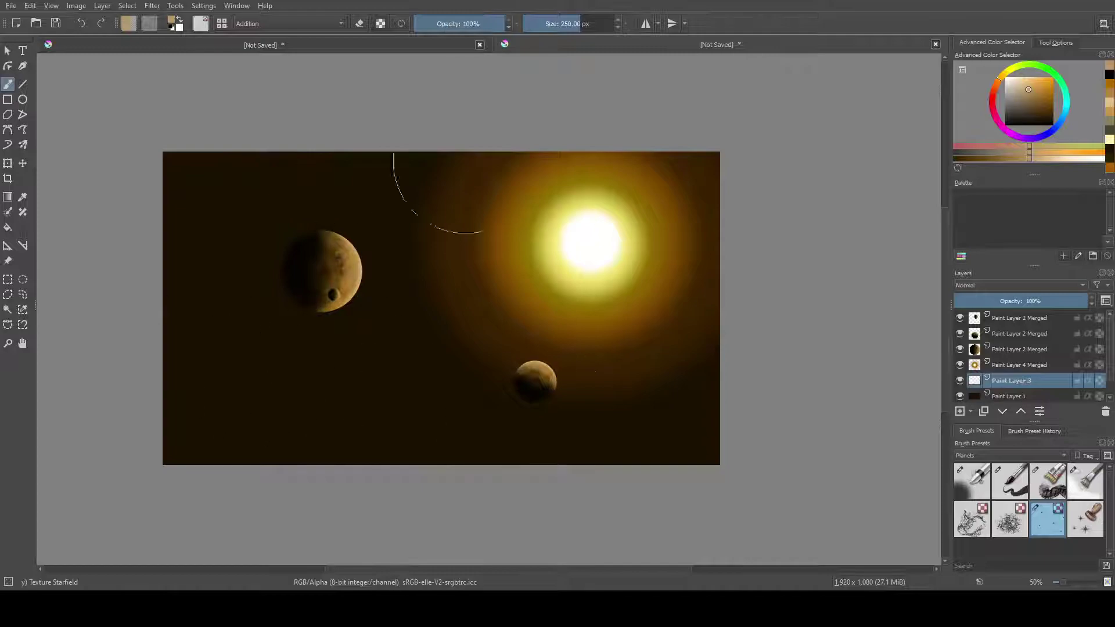
- Add sparkles and starfield stars, then set Airbrush Soft with a dark colour on a new layer
key(period)
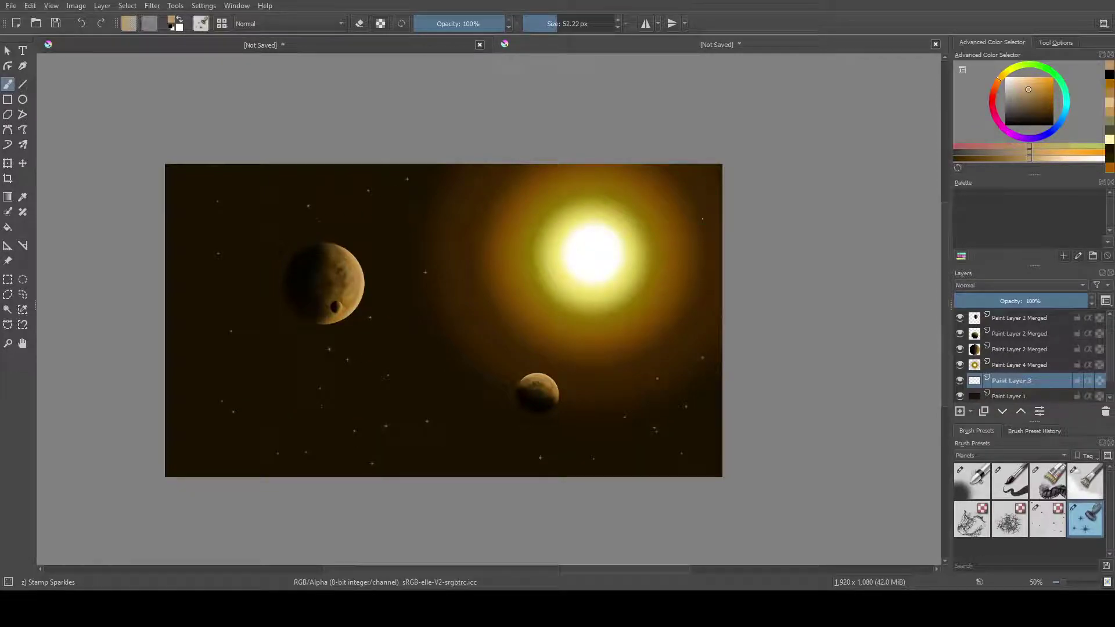
key(comma)
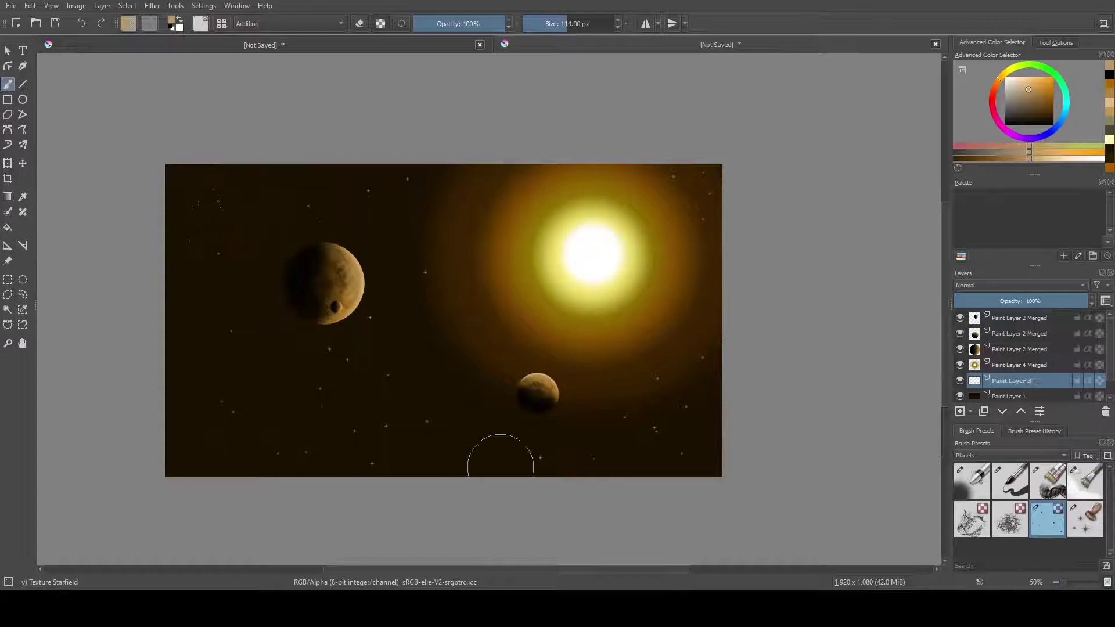
key(slash)
drag(1030, 98, 1053, 121)
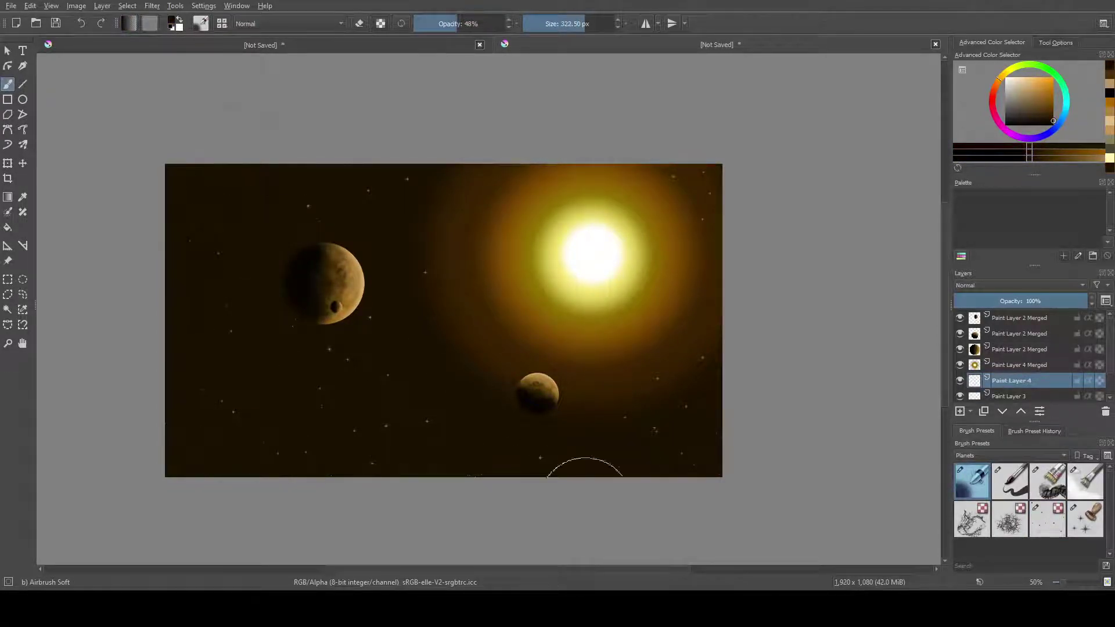
key(ctrl+Page_Down)
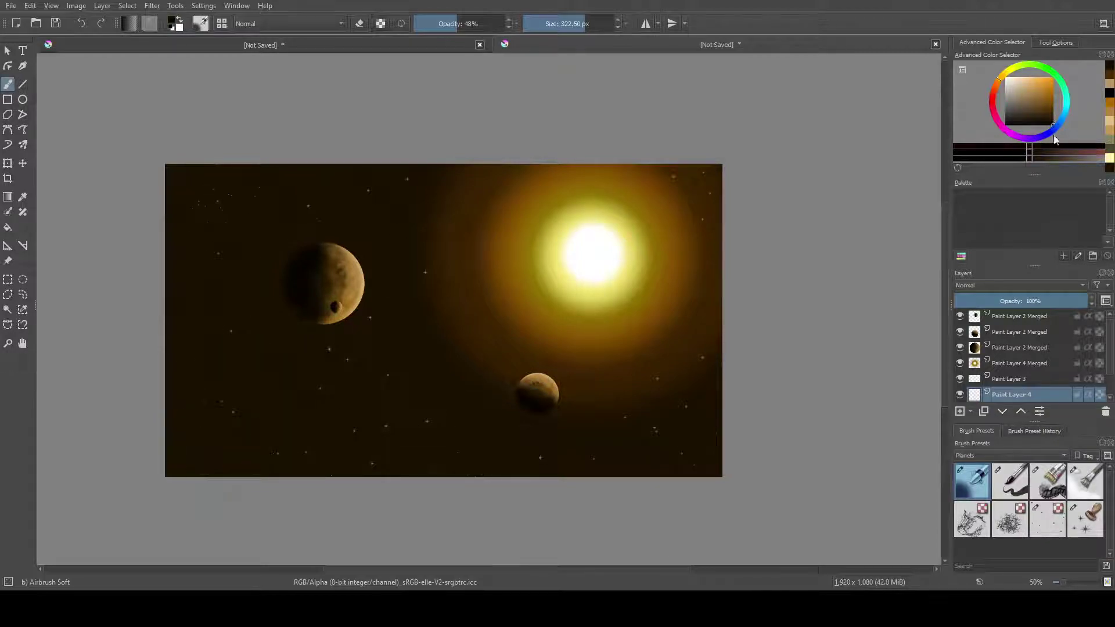
- Airbrush dark shadow trails left of the upper moon and below the small moon
drag(174, 244, 210, 453)
key(ctrl+z)
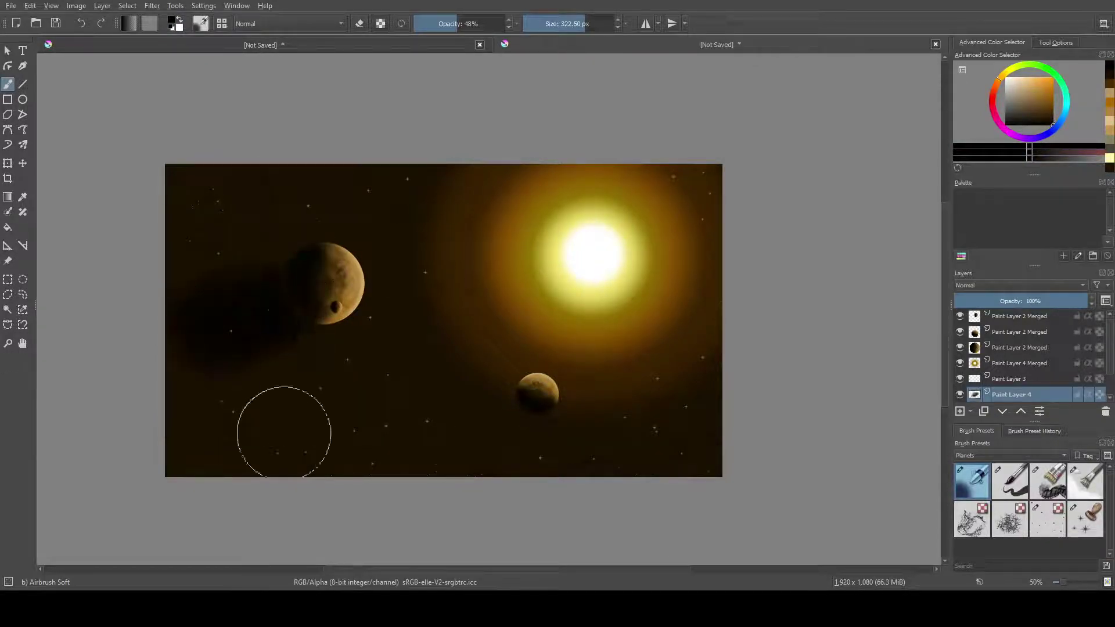
drag(302, 273, 199, 287)
drag(535, 425, 521, 463)
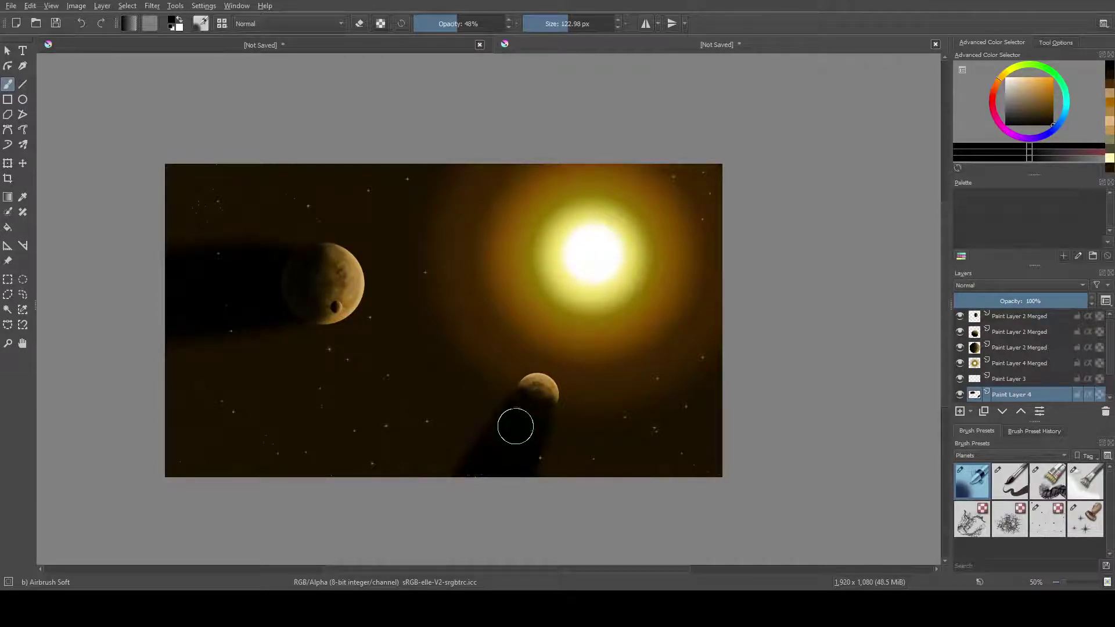
key(Page_Up)
key(Page_Up)
key(Page_Up)
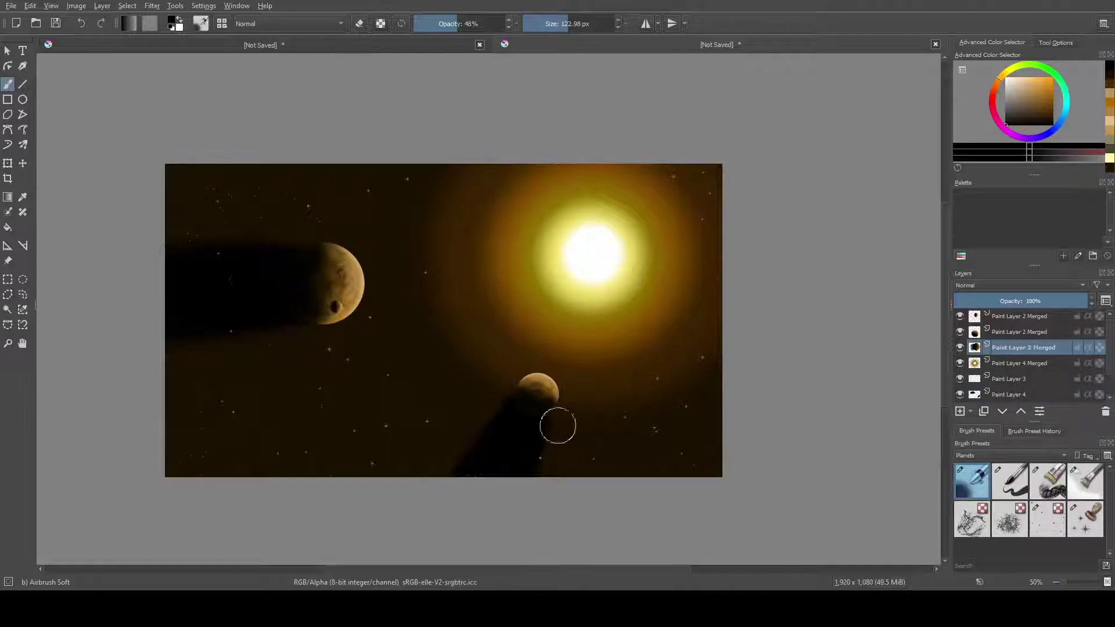
click(1021, 331)
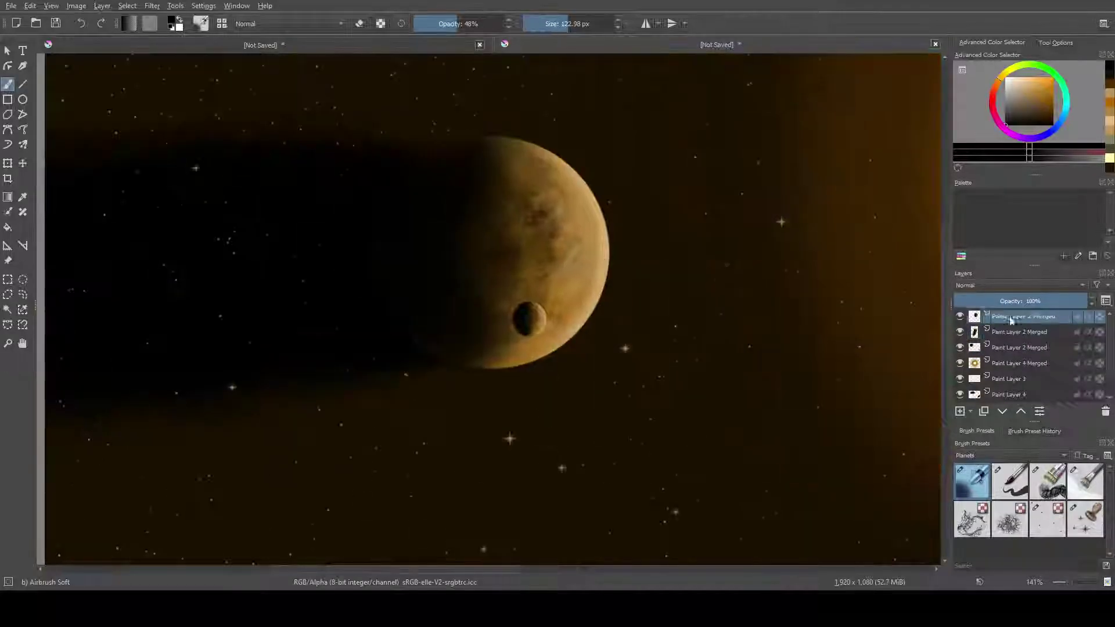
drag(498, 316, 471, 316)
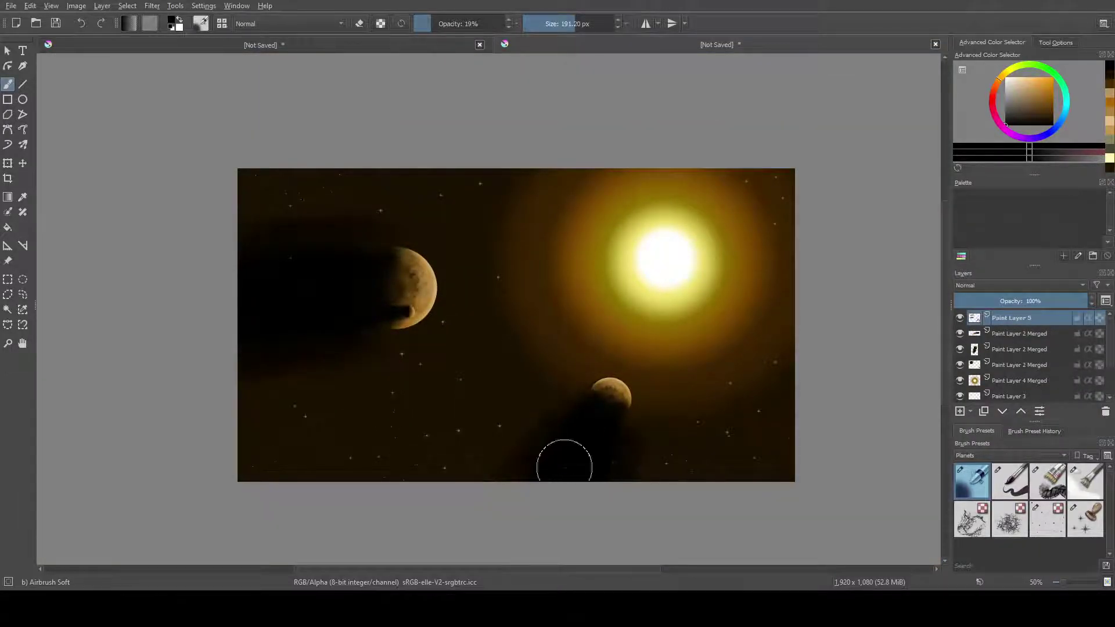
- Undo the upper moon's long shadow and erase the shadow band beside it
key(ctrl+z)
click(1012, 350)
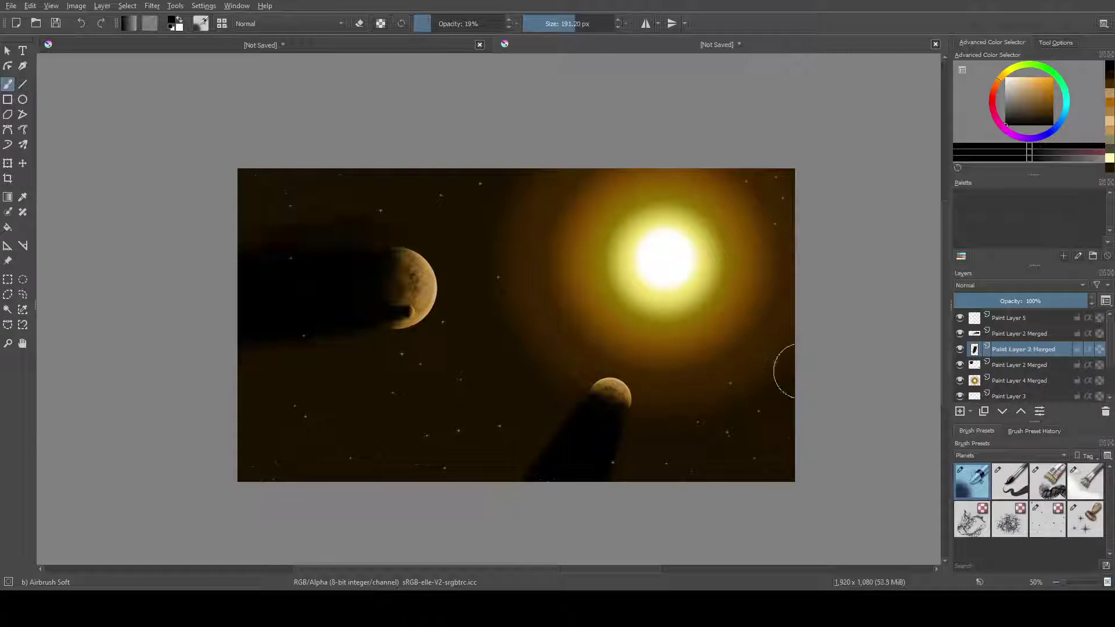
key(ctrl+z)
click(1005, 336)
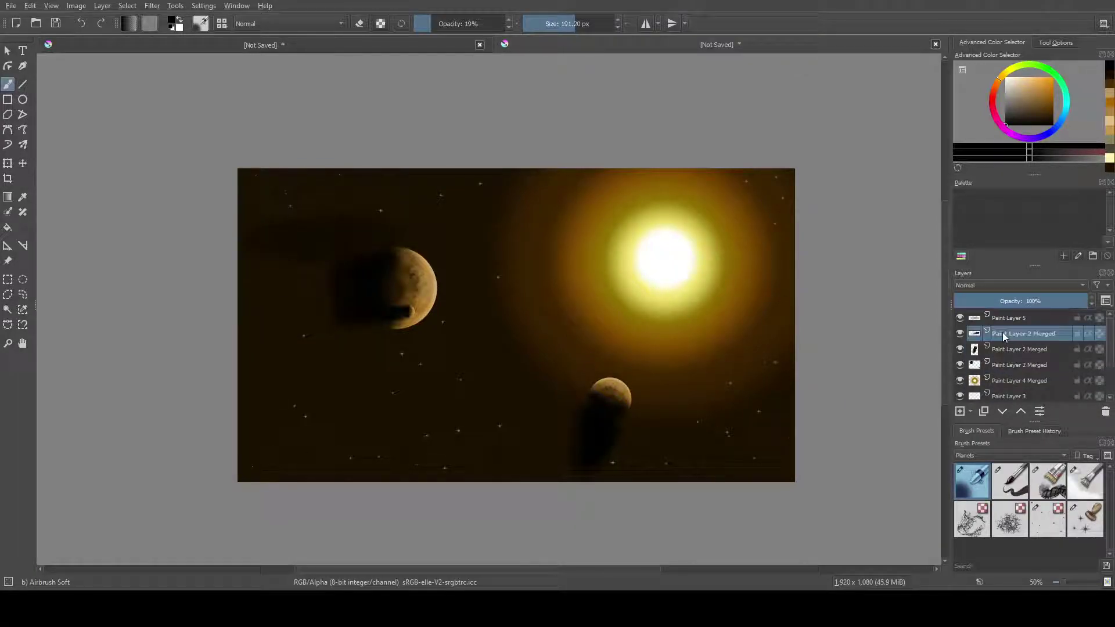
key(e)
scroll(334, 316, up, 6)
key(bracketleft)
key(bracketleft)
key(bracketleft)
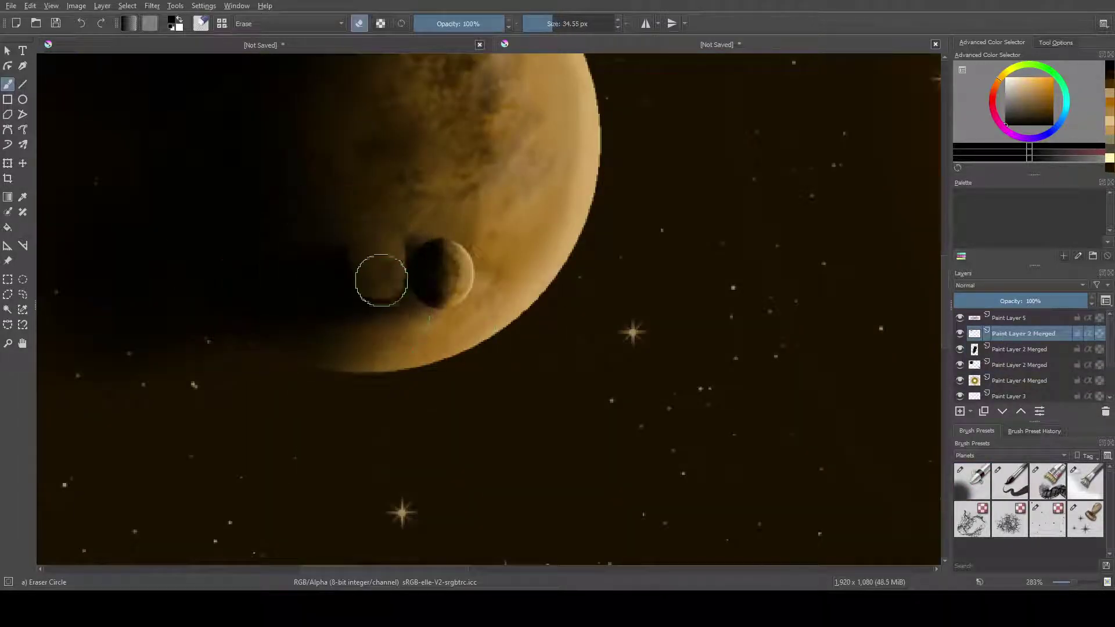
mouse_move(184, 292)
mouse_down()
mouse_move(366, 294)
mouse_move(378, 238)
mouse_move(386, 314)
mouse_up()
- Airbrush a dark shadow below the moon and erase part of it
key(slash)
click(986, 351)
drag(348, 136, 441, 290)
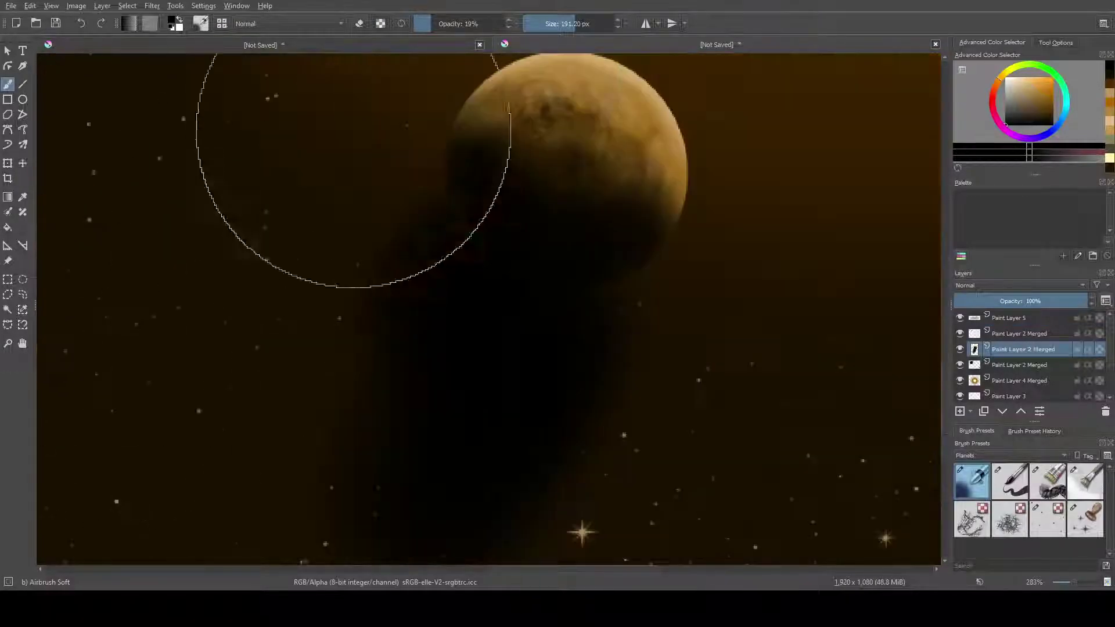
key(e)
mouse_move(453, 476)
mouse_down()
mouse_move(551, 431)
mouse_move(509, 374)
mouse_move(570, 324)
mouse_move(386, 211)
mouse_move(520, 303)
mouse_up()
- Erase the dark blob left of the upper planet, then return to Airbrush Soft on Paint Layer 5
click(1015, 365)
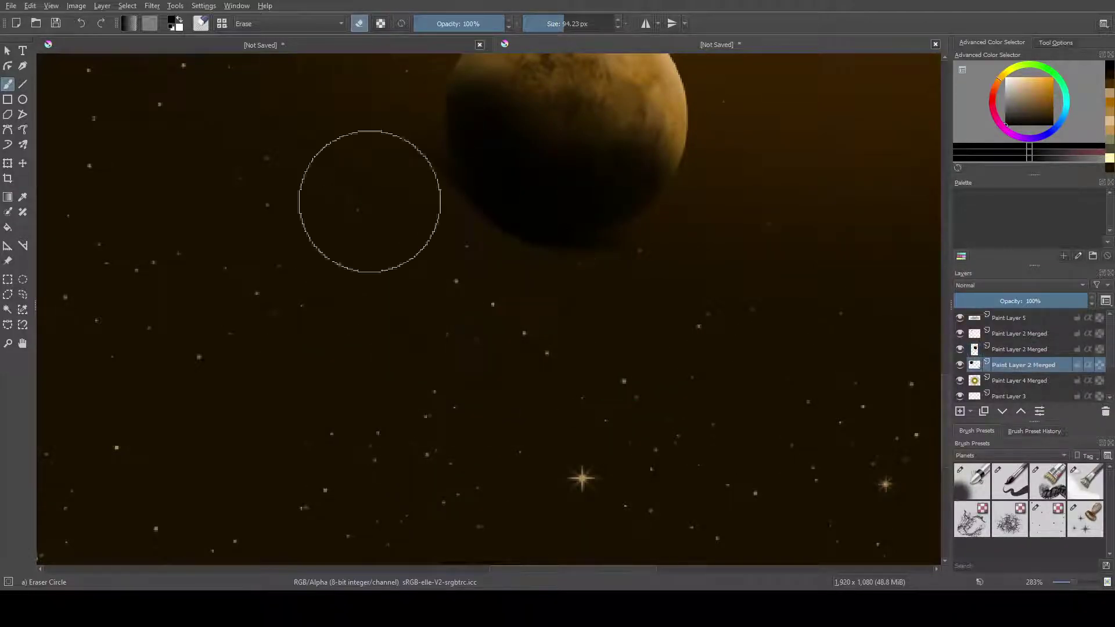
mouse_move(369, 200)
mouse_down()
mouse_move(599, 464)
mouse_move(529, 374)
mouse_up()
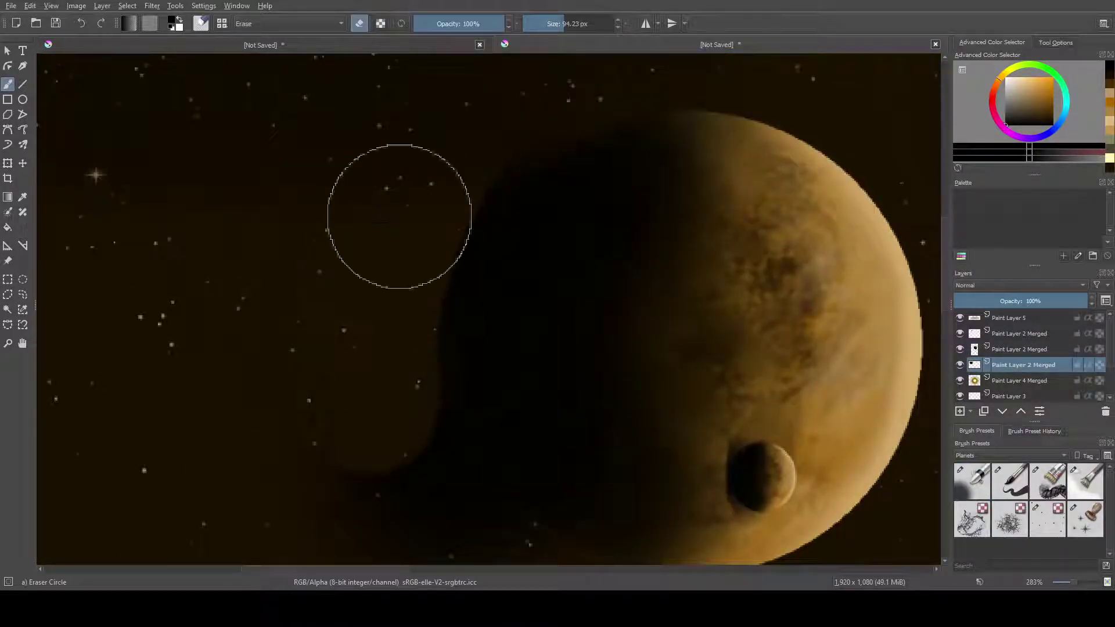
drag(373, 473, 326, 362)
drag(261, 340, 386, 410)
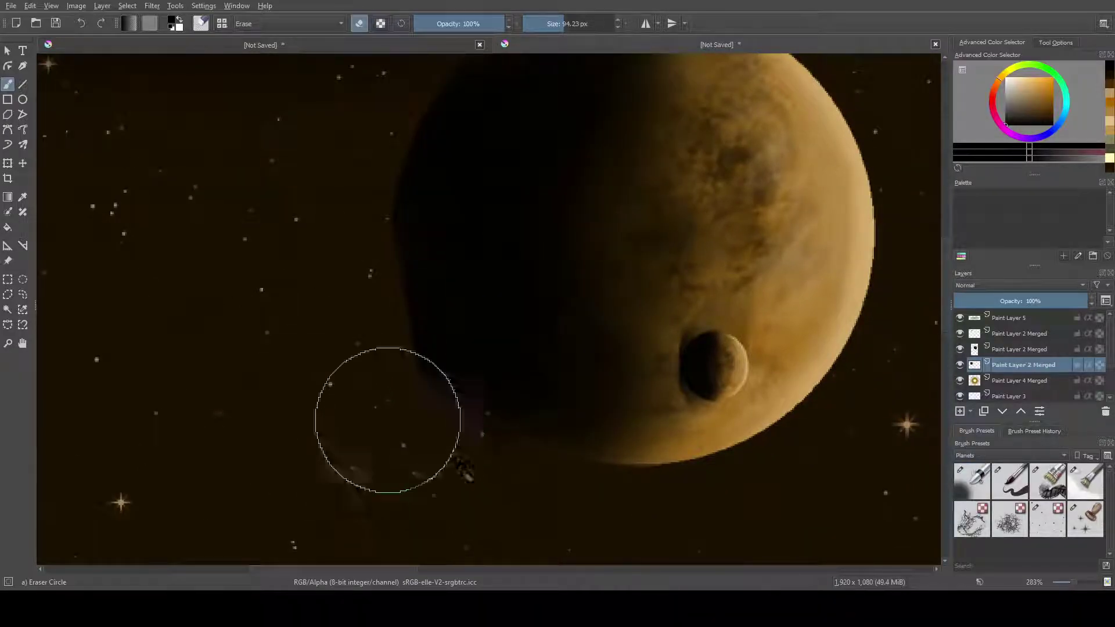
key(bracketleft)
key(bracketleft)
key(bracketleft)
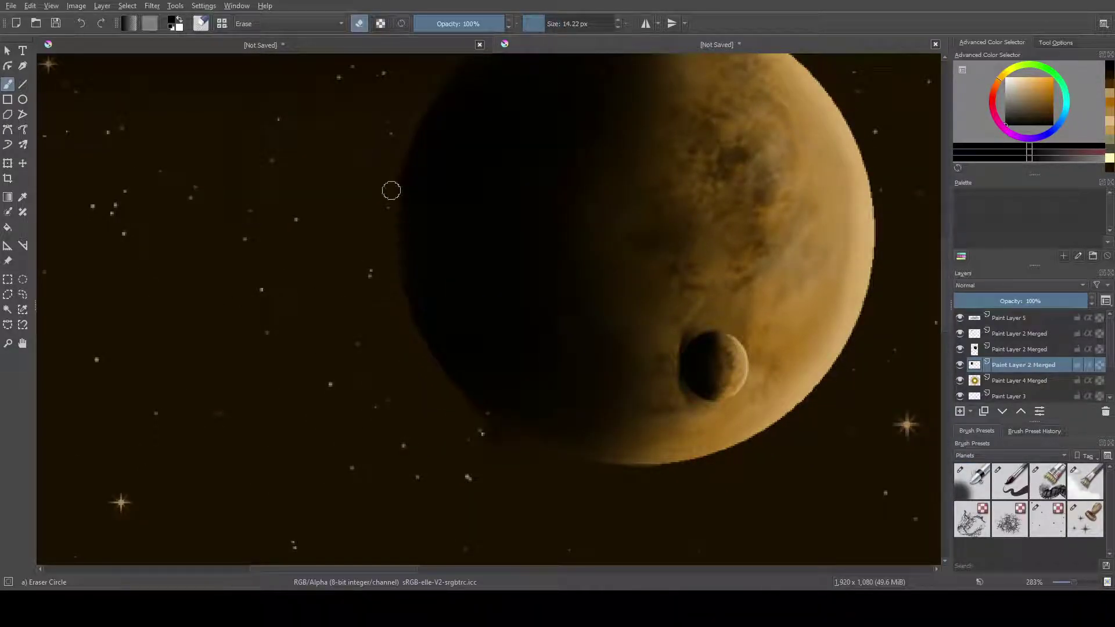
key(slash)
scroll(668, 304, down, 5)
click(1030, 322)
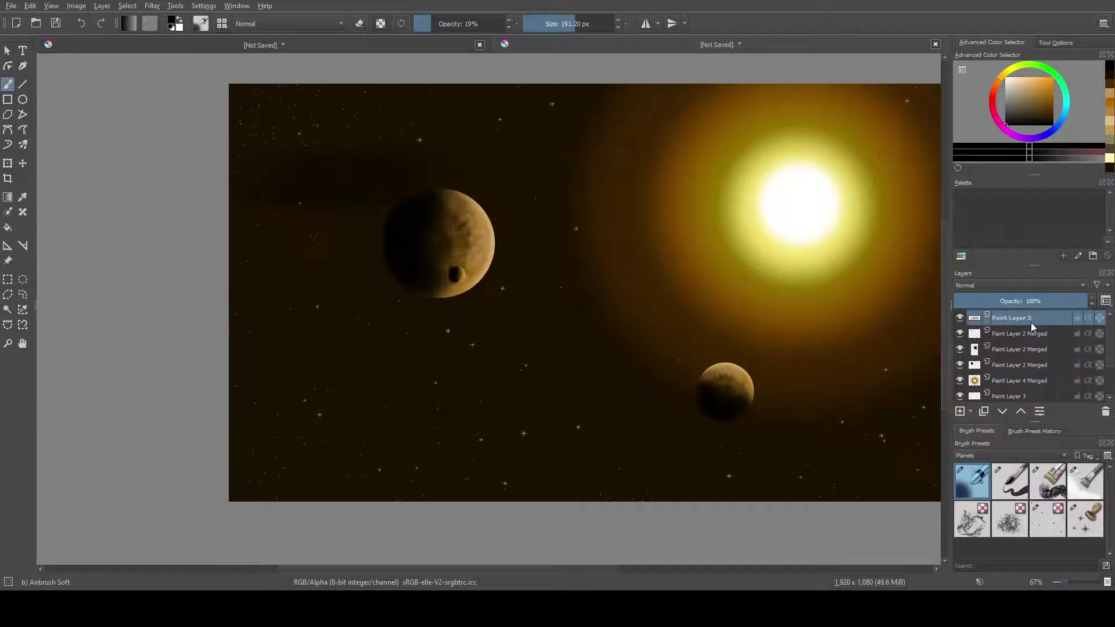
- Airbrush dark shadows trailing left of the upper planet and below the small planet
drag(717, 385, 734, 377)
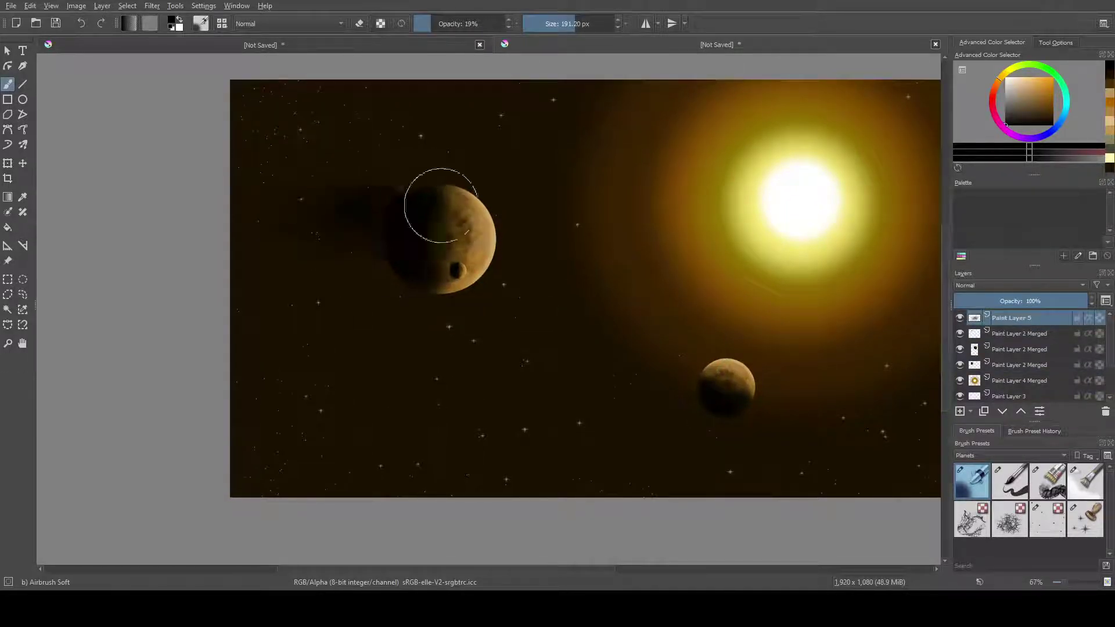
mouse_move(441, 205)
mouse_down()
mouse_move(326, 276)
mouse_move(269, 249)
mouse_move(263, 234)
mouse_move(357, 230)
mouse_move(343, 264)
mouse_up()
key(bracketleft)
key(bracketleft)
key(bracketleft)
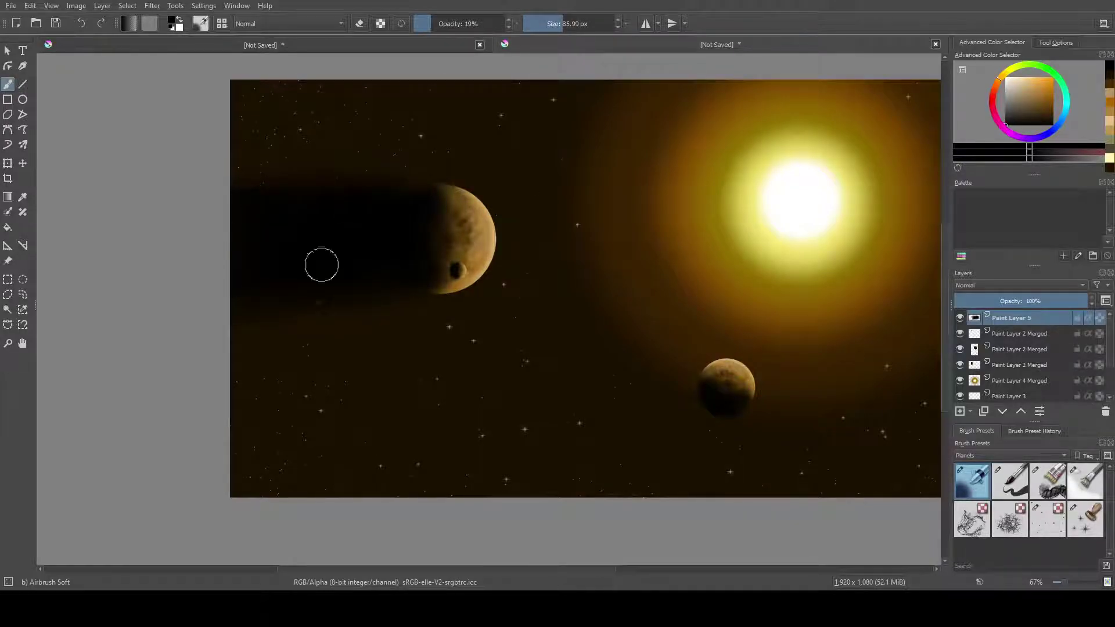
drag(327, 187, 113, 140)
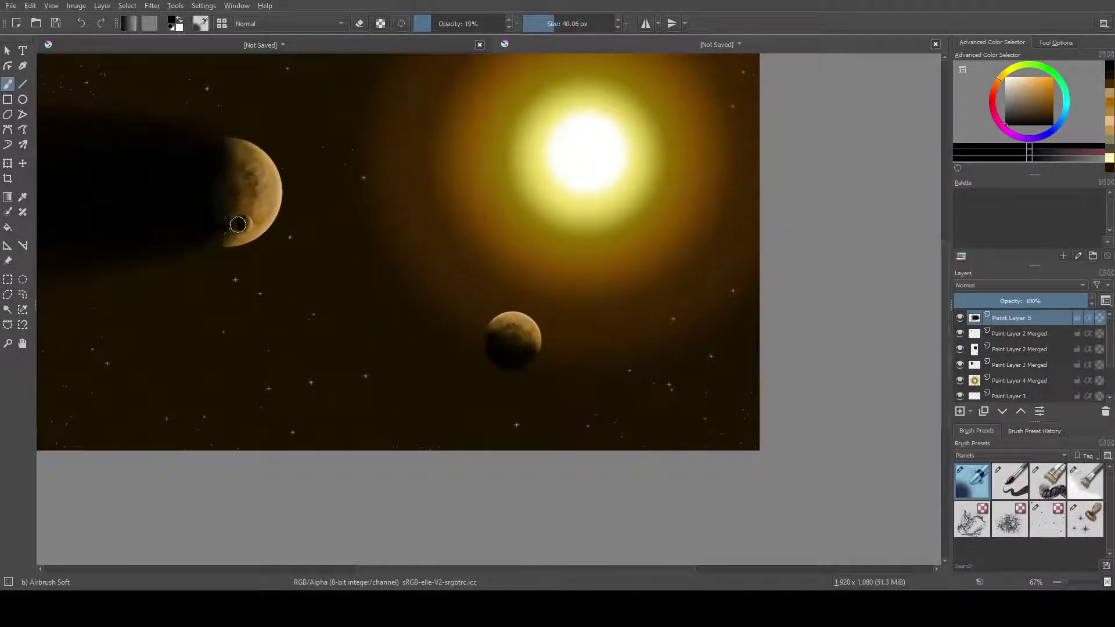
key(bracketright)
key(bracketright)
key(bracketright)
mouse_move(475, 344)
mouse_down()
mouse_move(523, 398)
mouse_move(535, 358)
mouse_move(520, 375)
mouse_up()
- Add Paint Layer 6 for the lower shadow and merge it with Paint Layer 5
key(Insert)
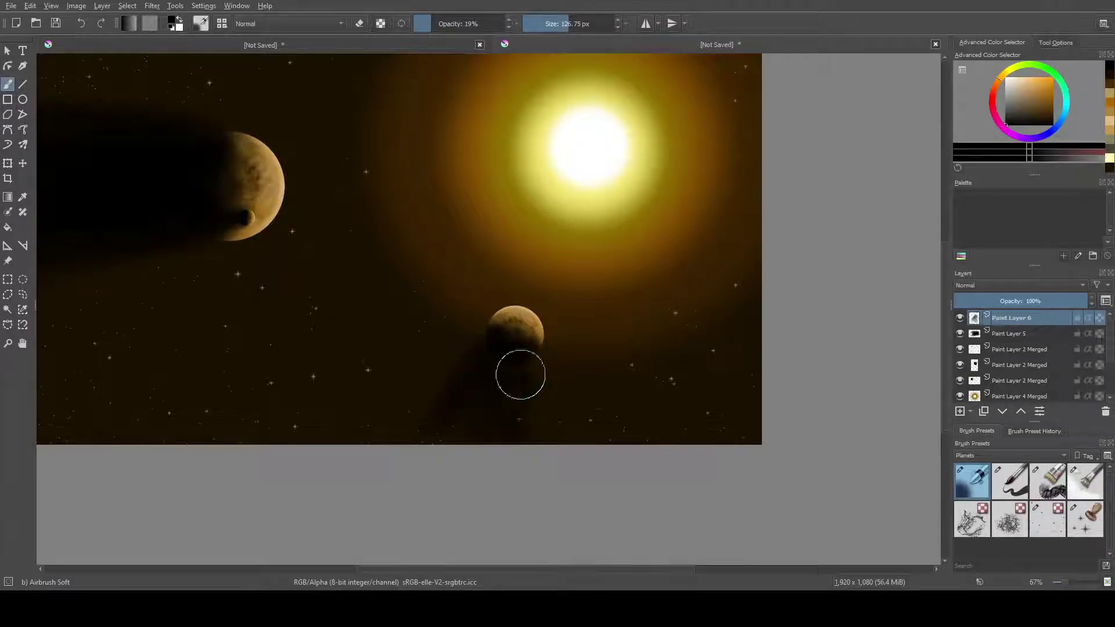
key(bracketleft)
key(bracketleft)
key(bracketleft)
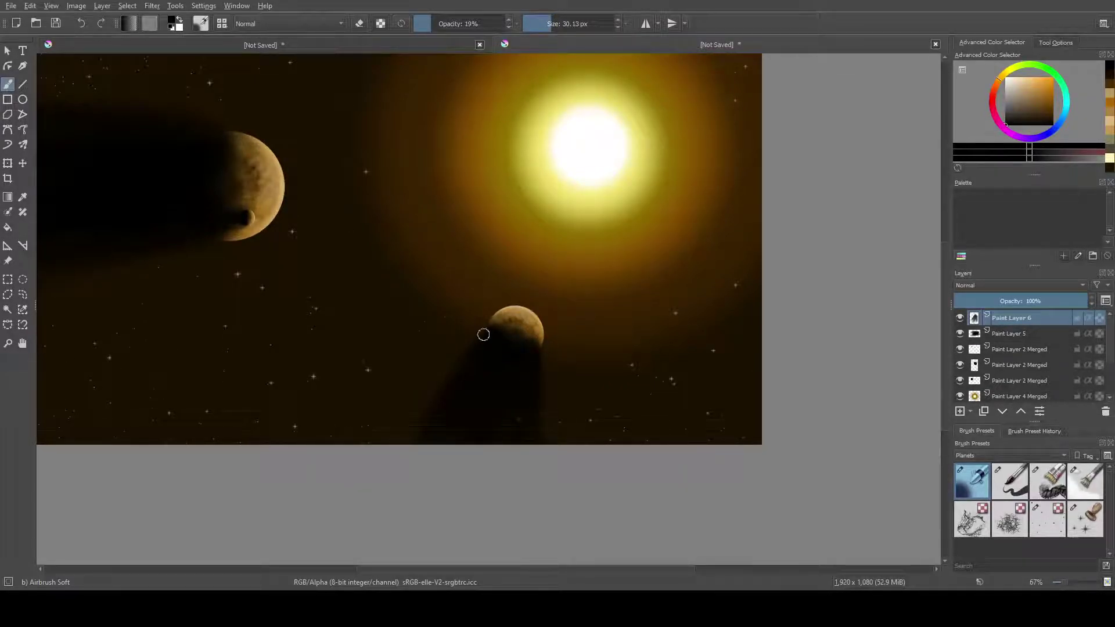
key(bracketright)
key(bracketright)
key(bracketright)
key(bracketleft)
key(bracketleft)
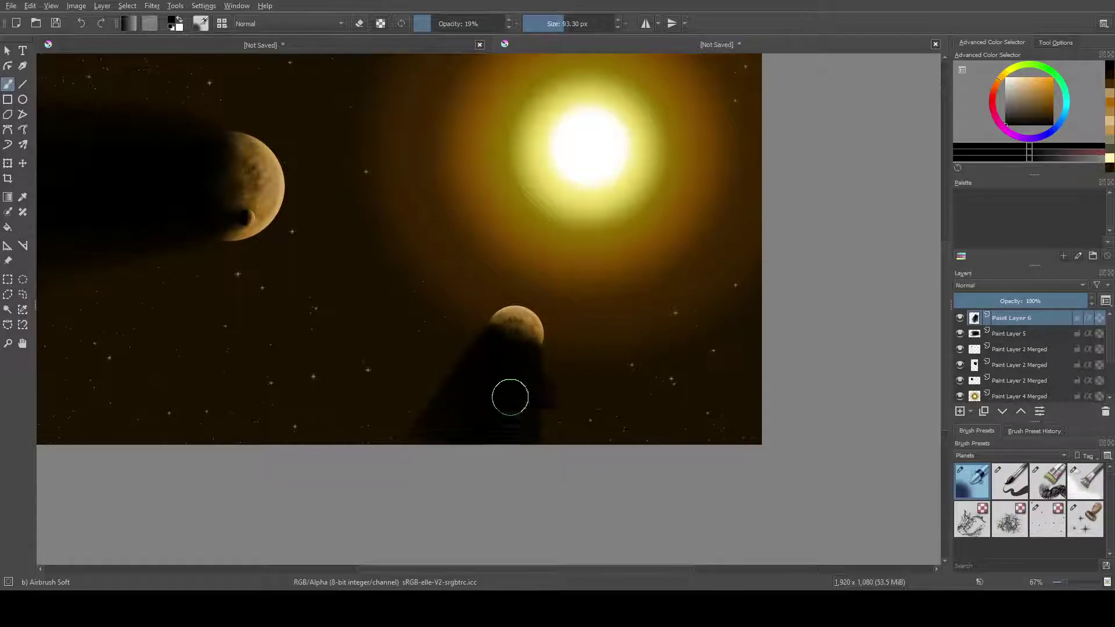
key(minus)
key(minus)
ctrl+click(1014, 333)
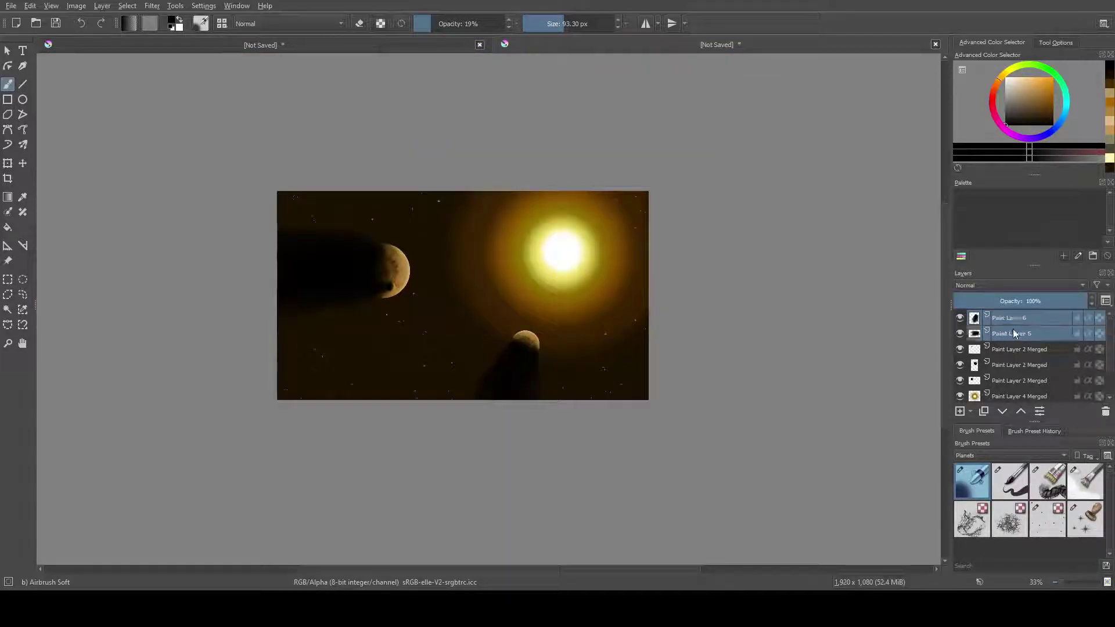
key(ctrl+e)
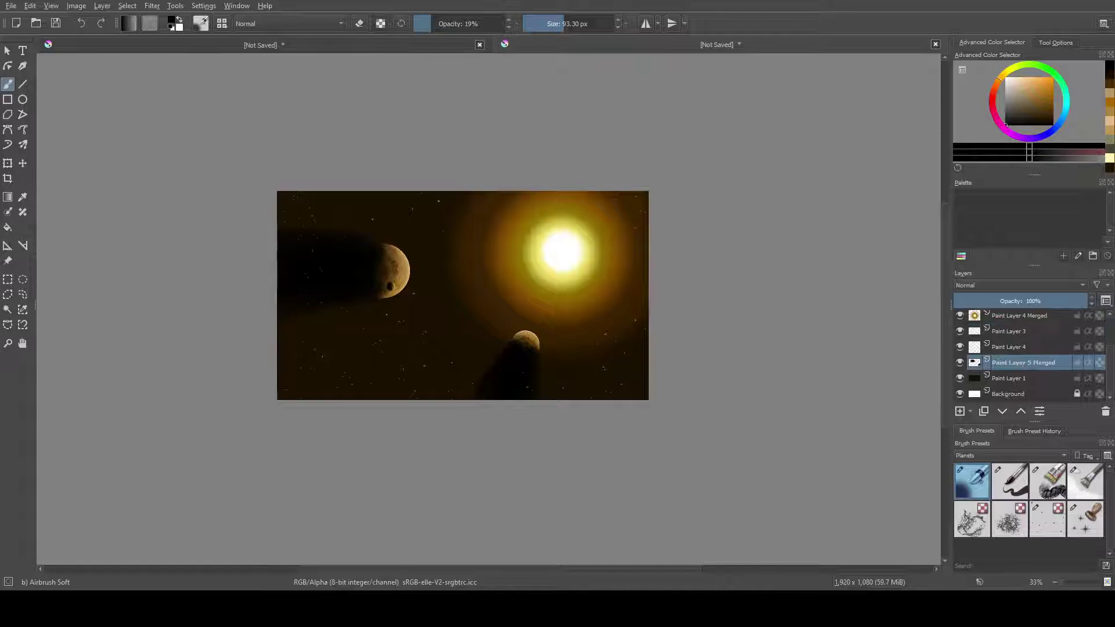
- Merge Paint Layer 4 down and ready a tan Texture Starfield brush on Paint Layer 3
click(1010, 348)
key(ctrl+e)
key(plus)
key(plus)
click(1011, 383)
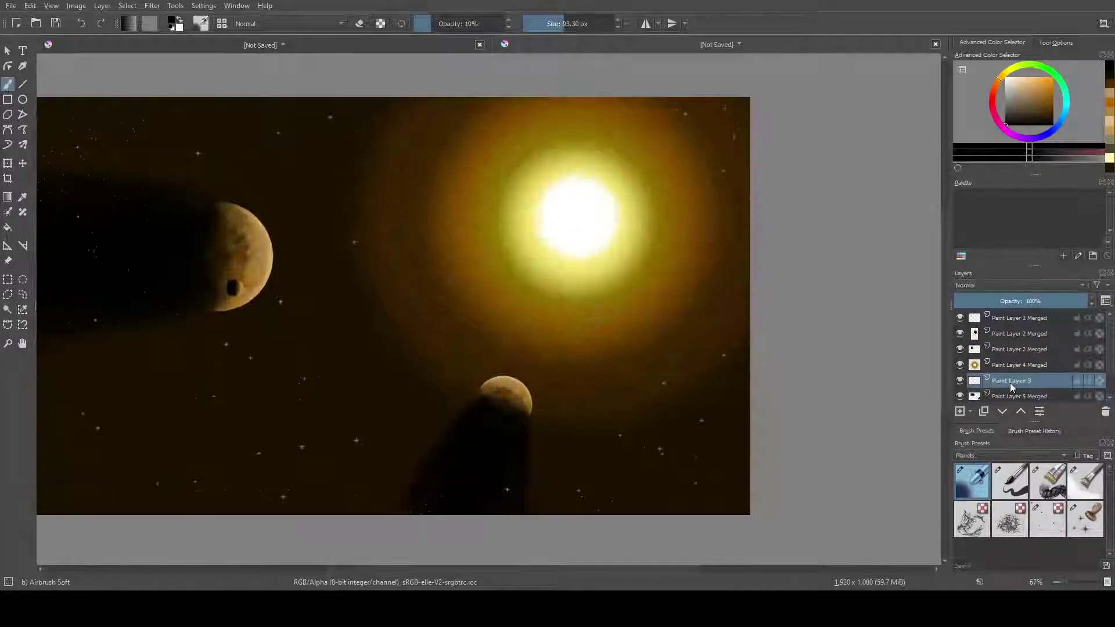
key(slash)
click(1110, 102)
- Select the Paint Layer 2 Merged layer holding the planet and duplicate it
drag(420, 317, 564, 364)
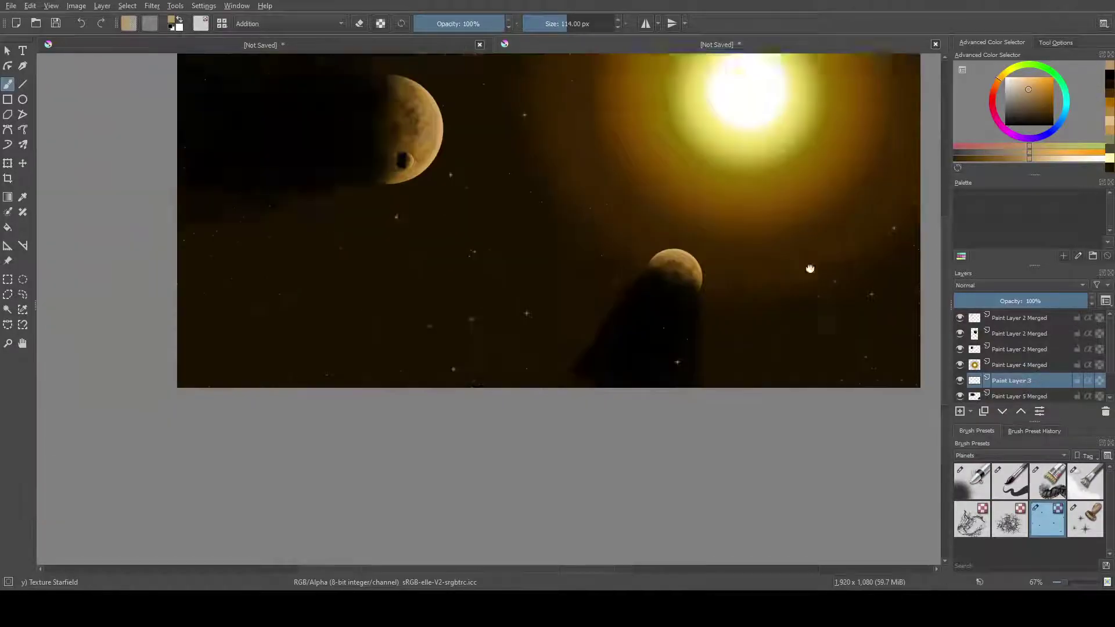
key(minus)
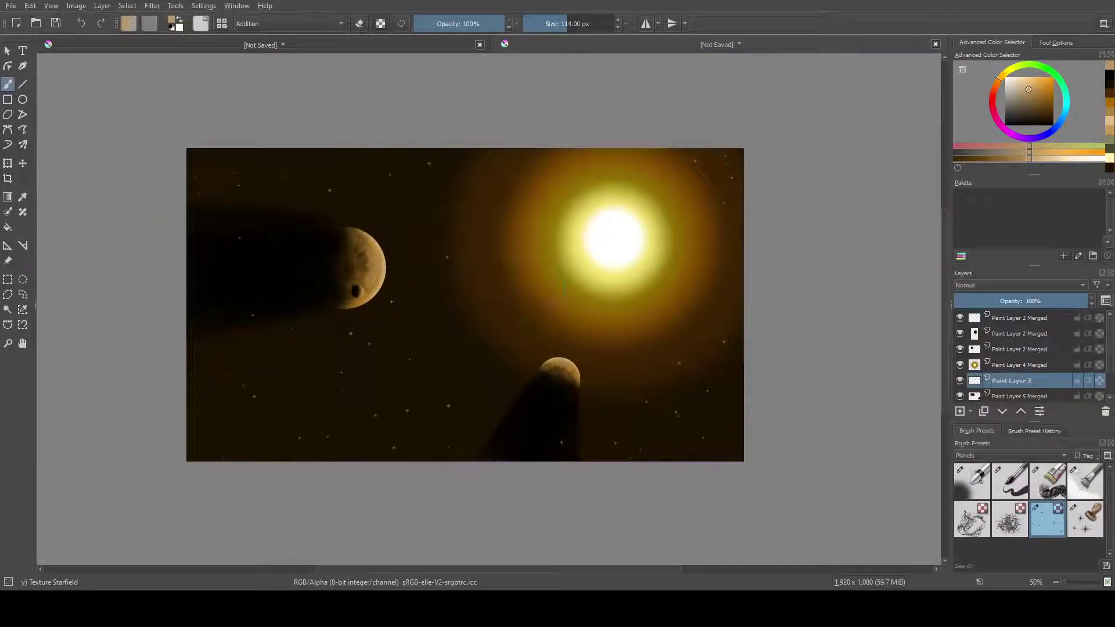
click(1016, 349)
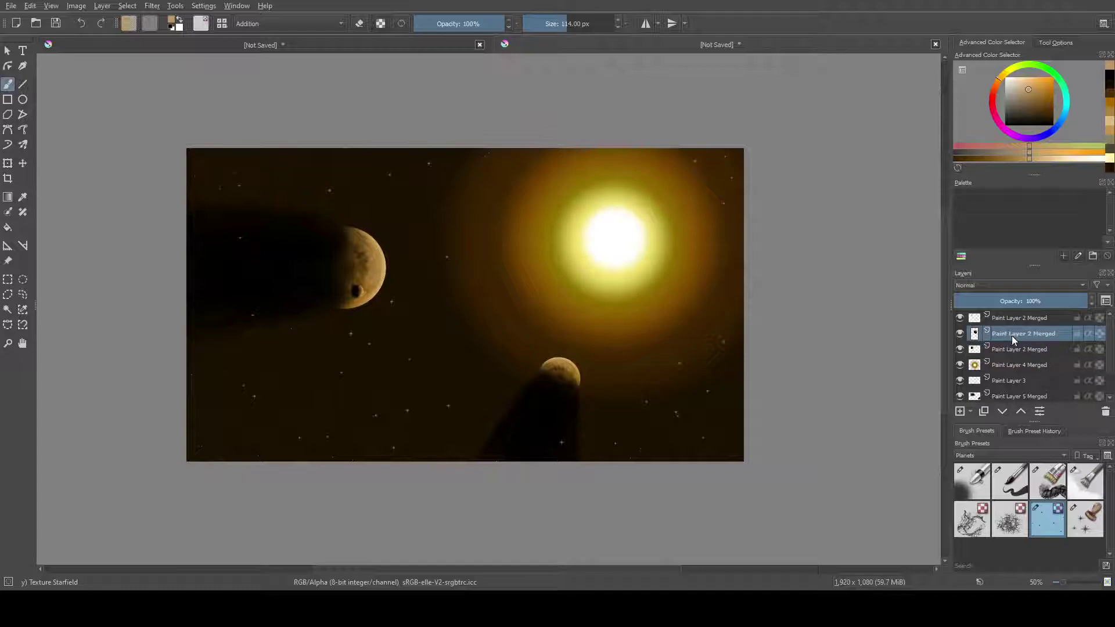
click(961, 352)
key(ctrl+v)
- Enlarge and rotate the planet copy into the bottom-left corner as a foreground planet
key(ctrl+t)
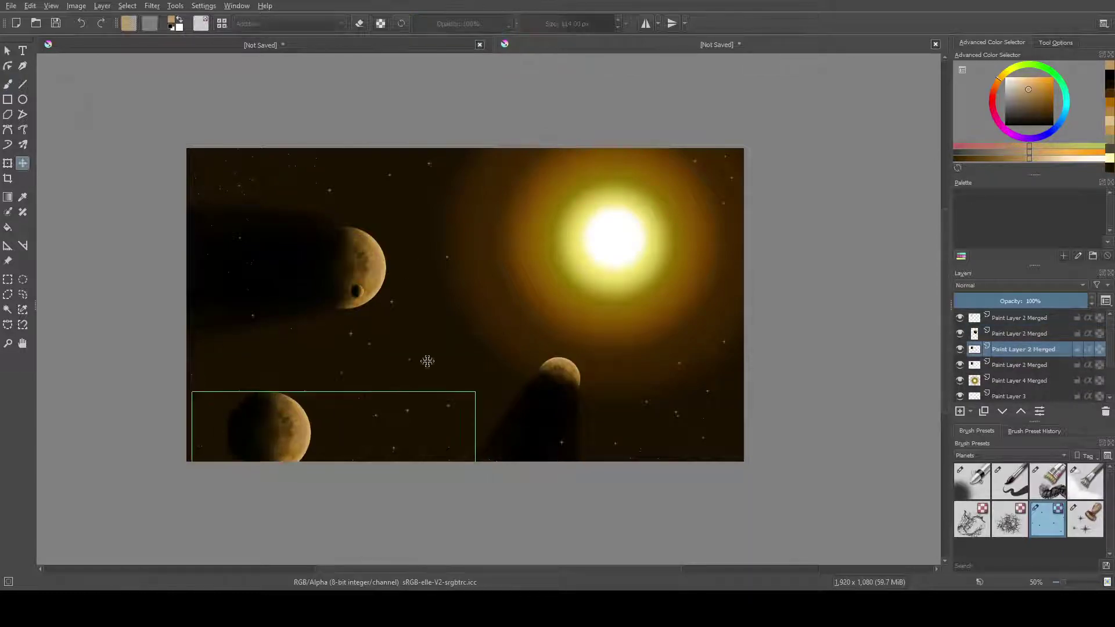
drag(269, 424, 244, 481)
scroll(390, 205, down, 2)
key(minus)
key(minus)
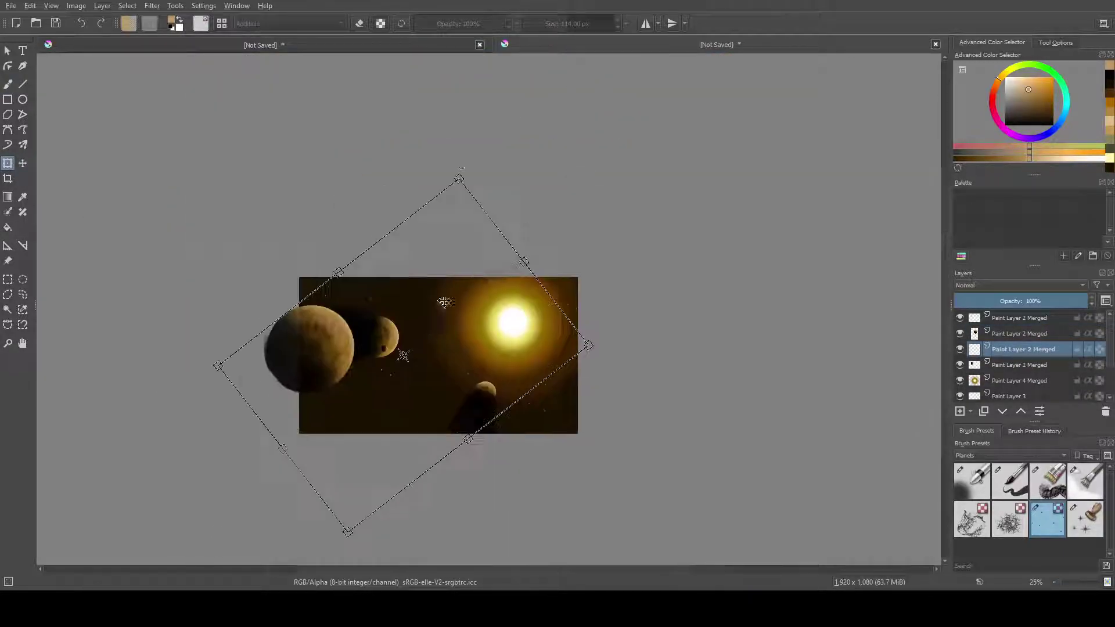
drag(451, 284, 390, 416)
key(Return)
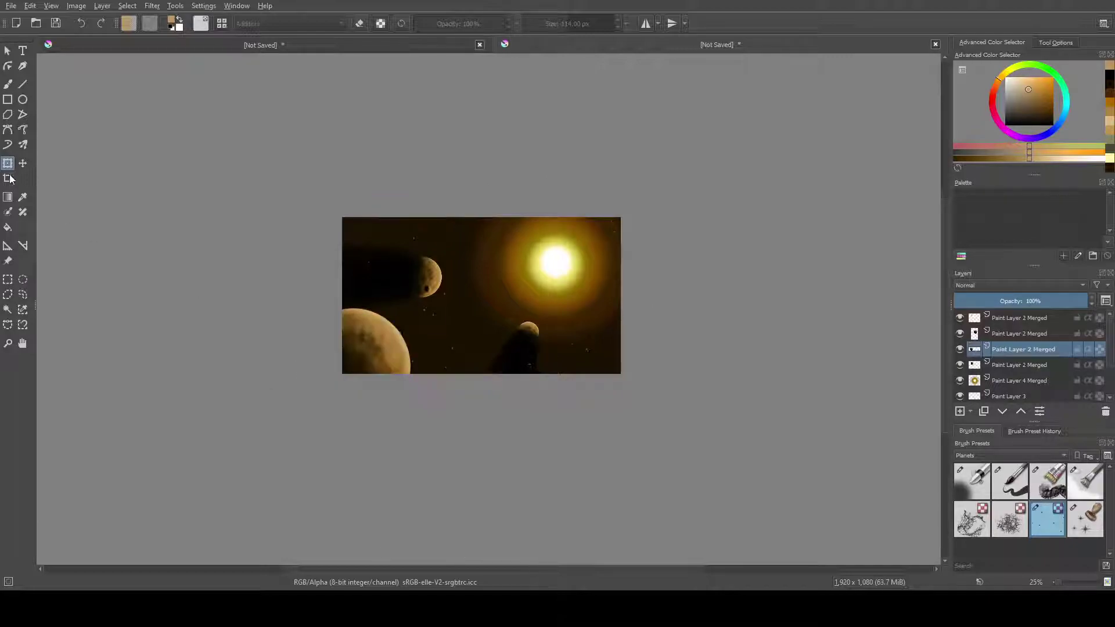
- Add a new empty Paint Layer 4 at the top and pick a basic brush
drag(325, 285, 427, 406)
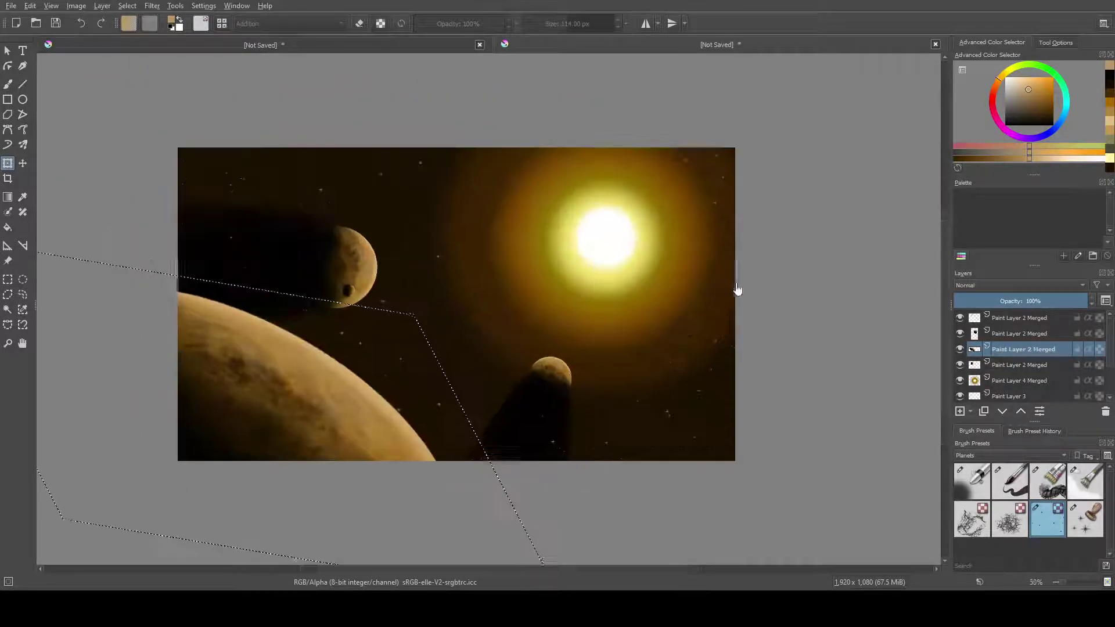
click(1016, 318)
key(Insert)
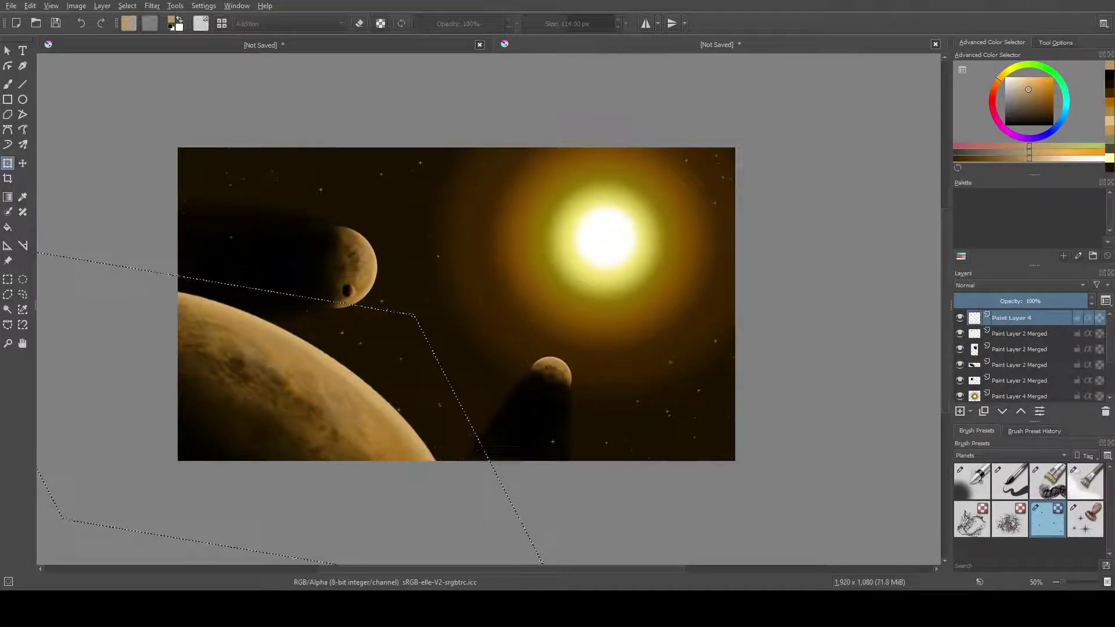
click(1010, 484)
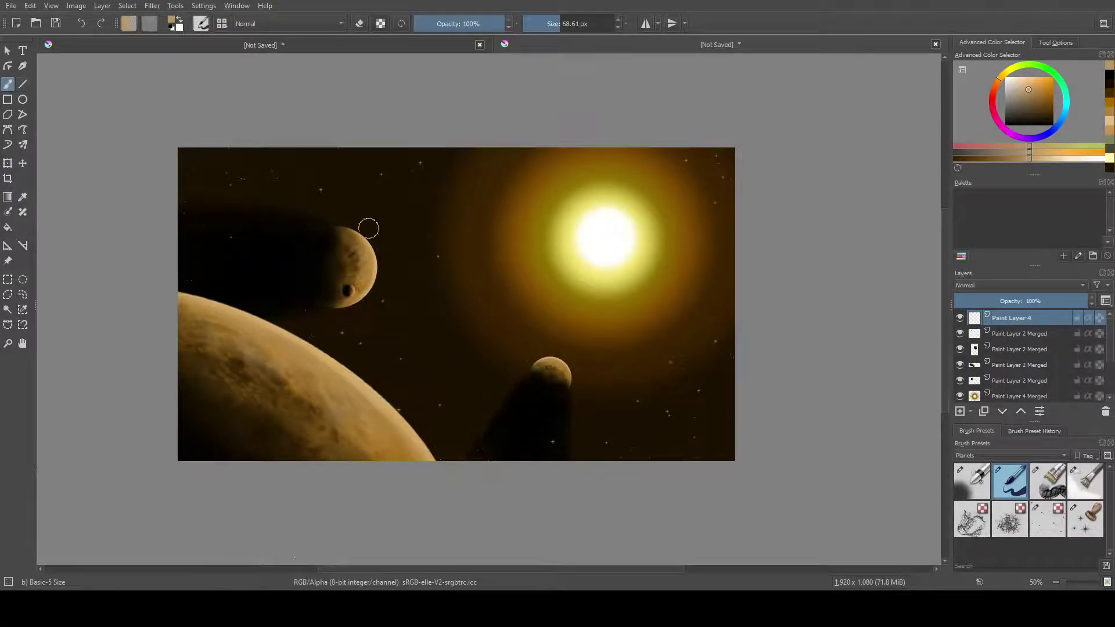